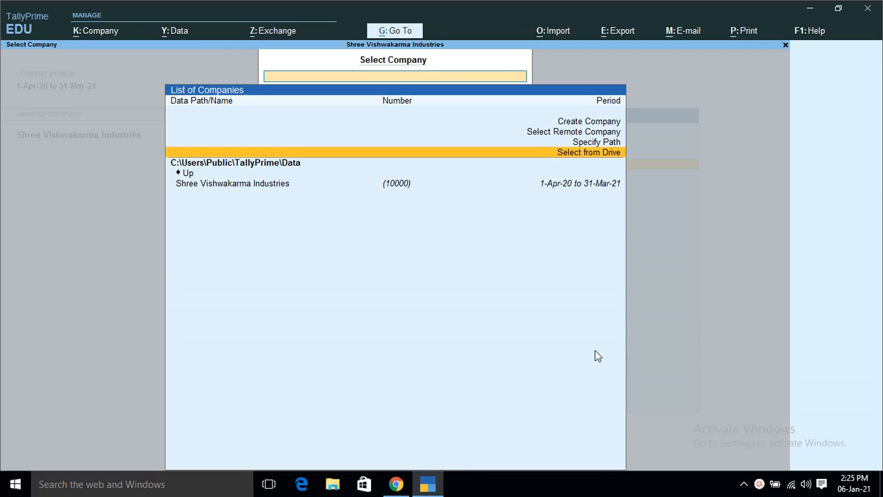
Start creating a new company from the list of companies.
key(Down)
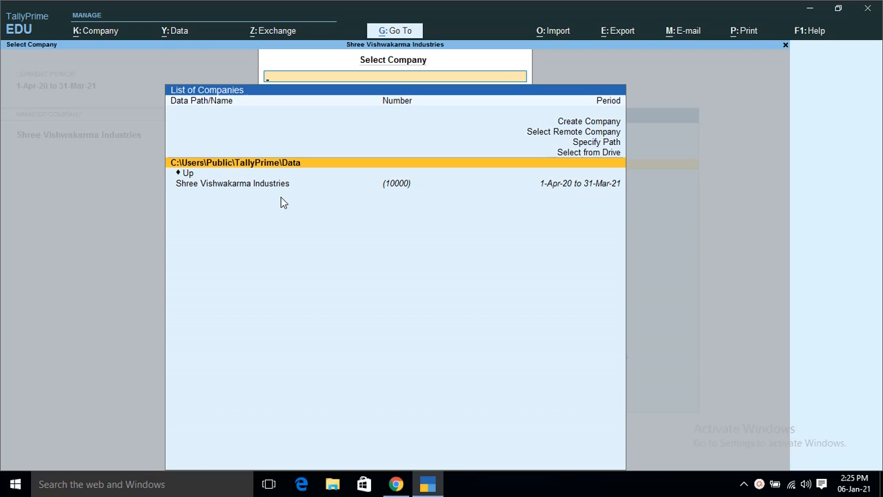
key(Up)
key(Up)
key(Up)
key(Up)
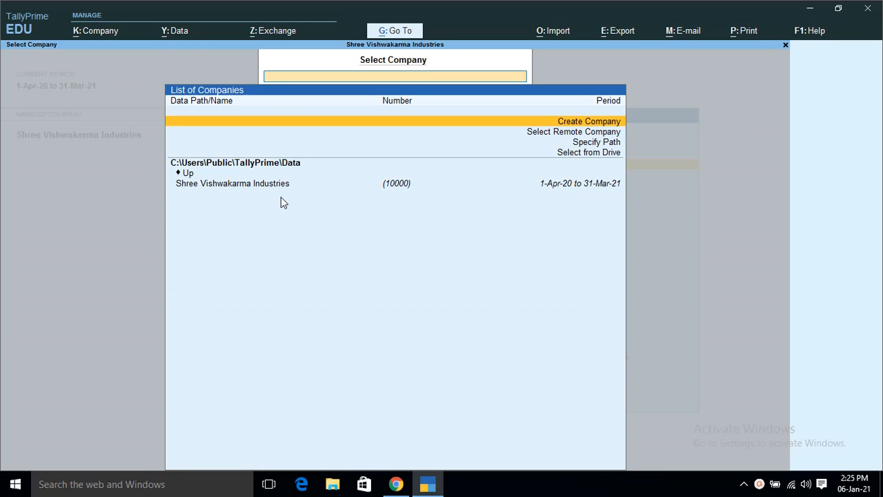
key(Return)
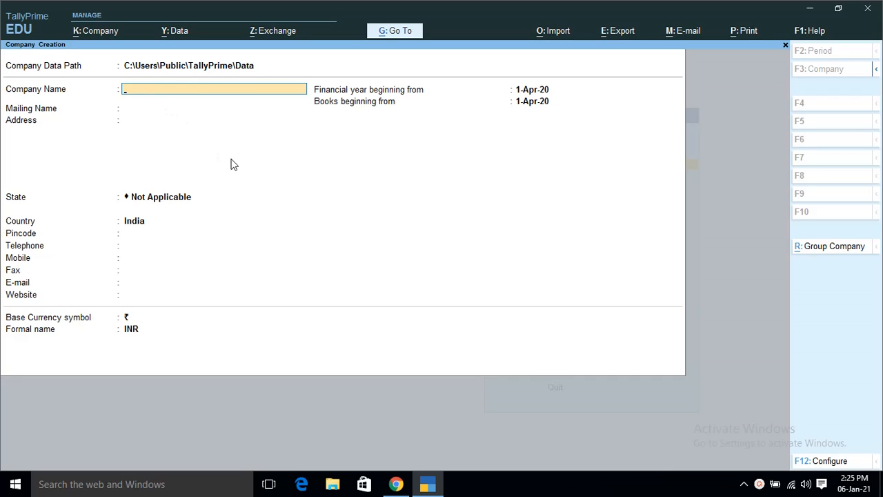
Name the new company "Vishwakarma Industries" and keep the same text as its mailing name.
text(Vishwakarma Ind)
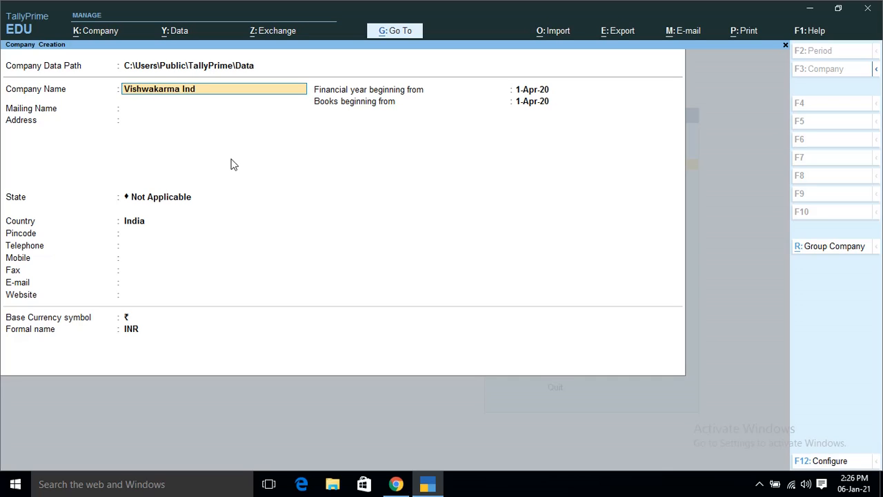
text(u)
text(str)
key(BackSpace)
text(trie)
key(Return)
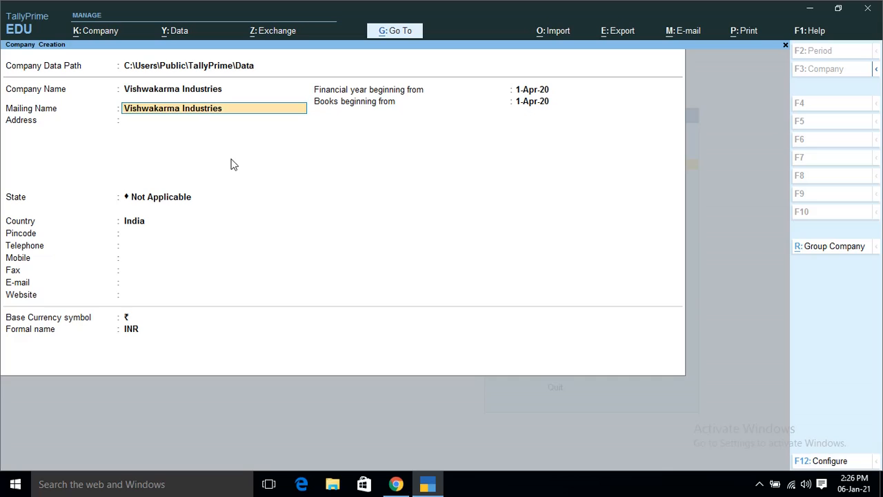
key(Return)
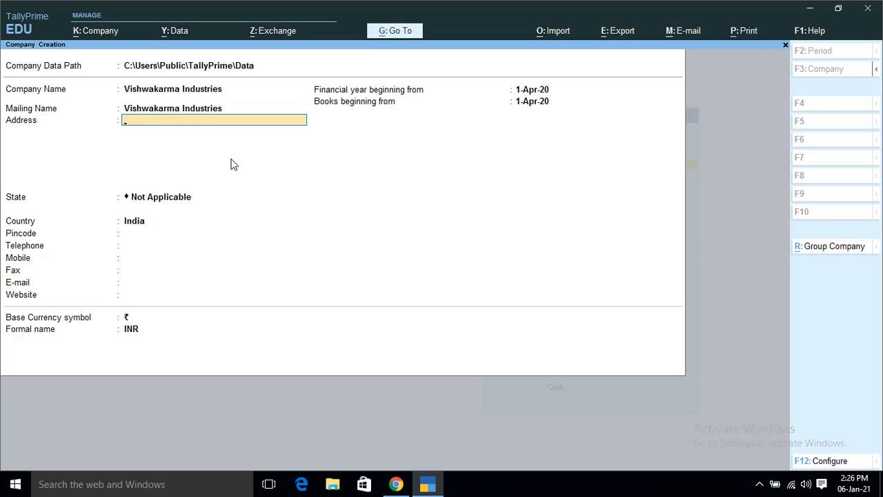
Enter the company's locality as a single address line and select Gujarat as its state.
text(Naroda)
key(Return)
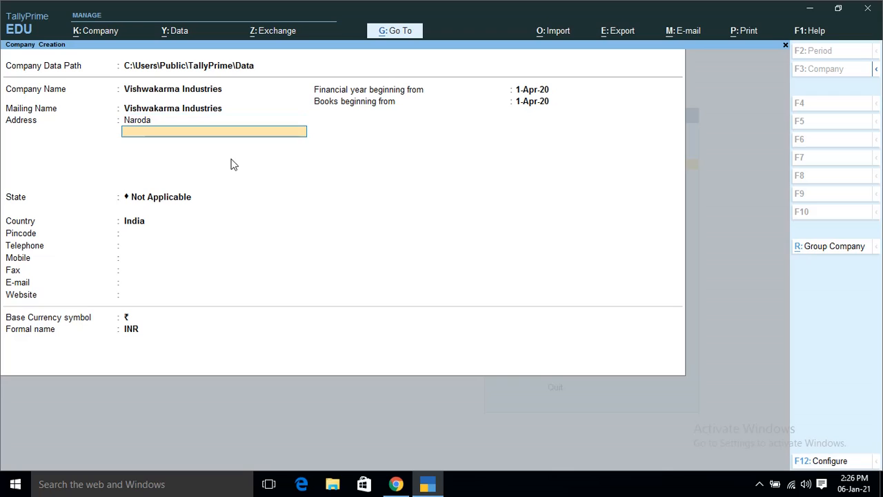
key(Return)
key(Return)
key(Return)
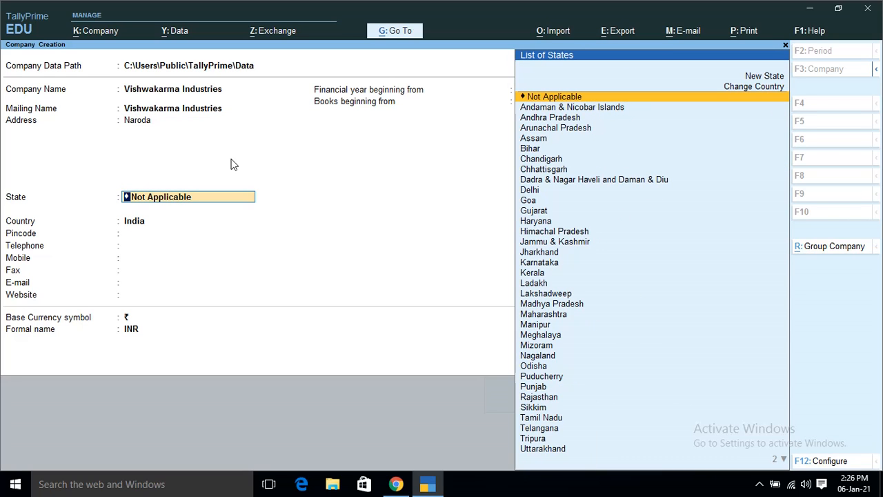
click(536, 212)
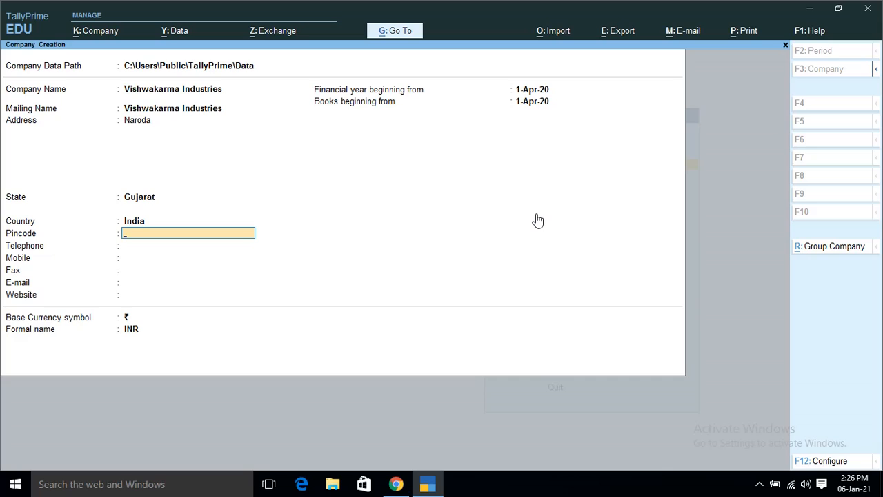
Enter the company's postal code and leave telephone, mobile, fax, e-mail and website blank.
text(38234444)
key(Return)
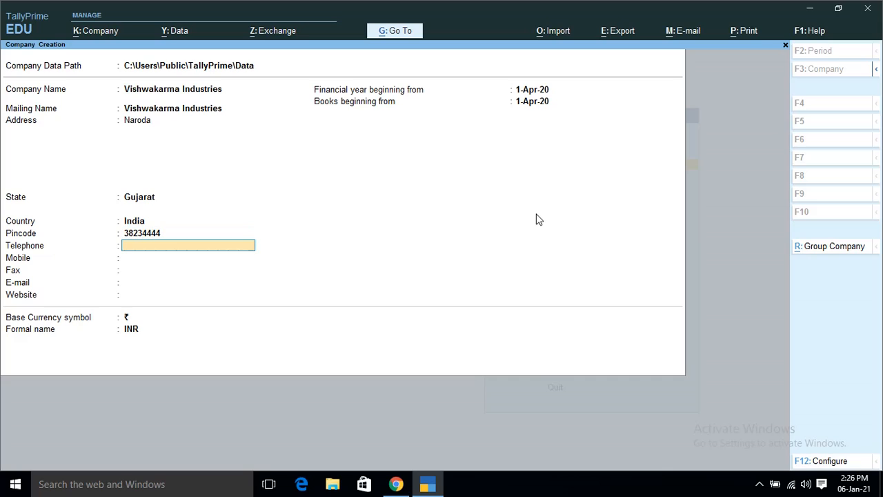
key(Return)
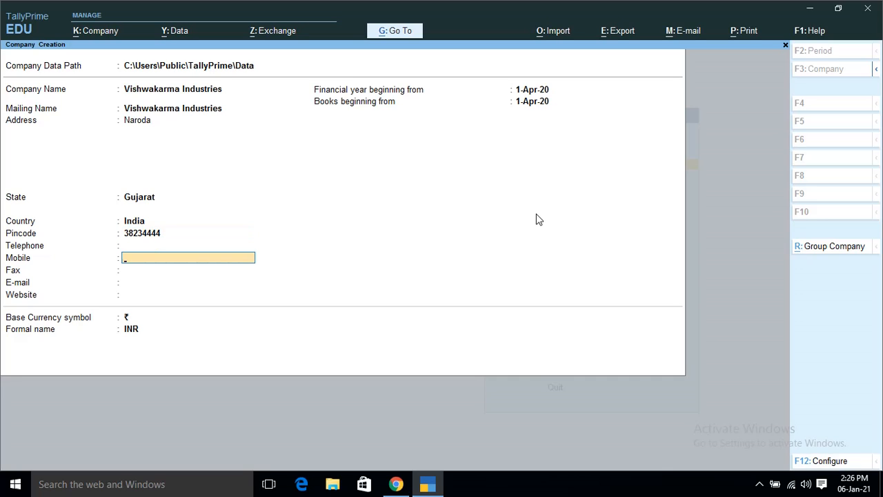
key(Return)
key(Return)
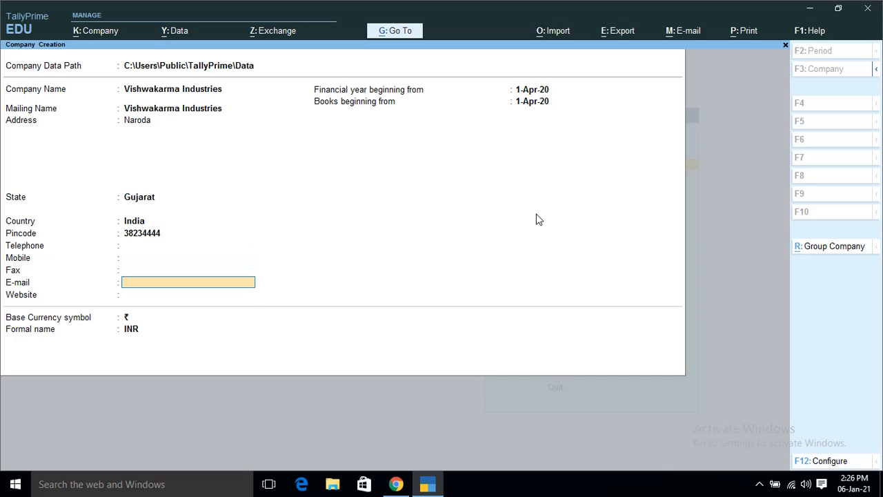
key(Return)
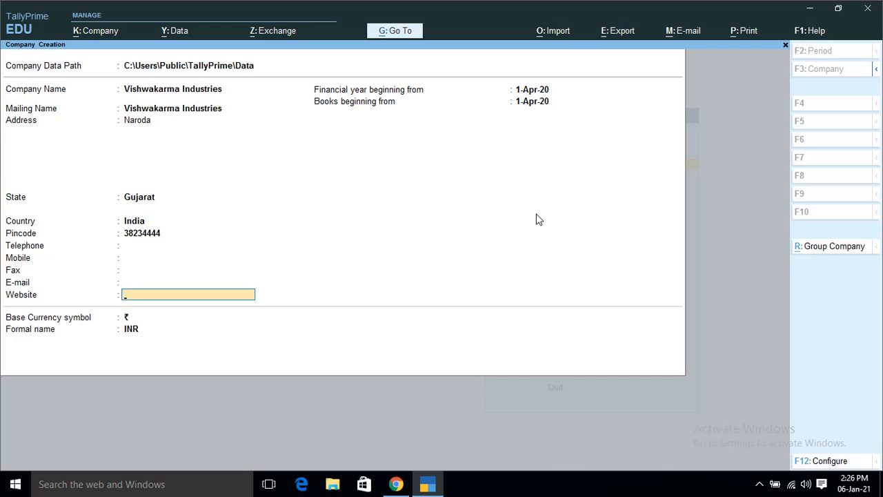
key(Return)
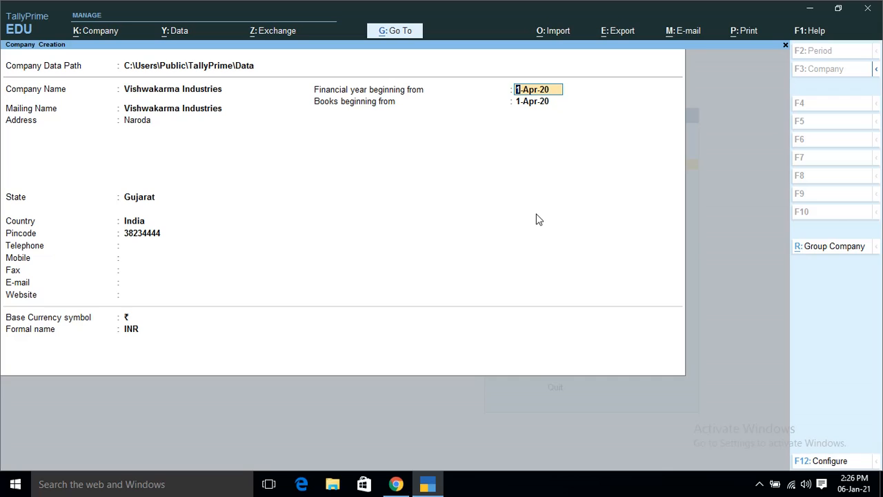
Keep 1-Apr-20 for both the financial year and books, keep ₹ and INR as currency, and accept the company creation.
key(Return)
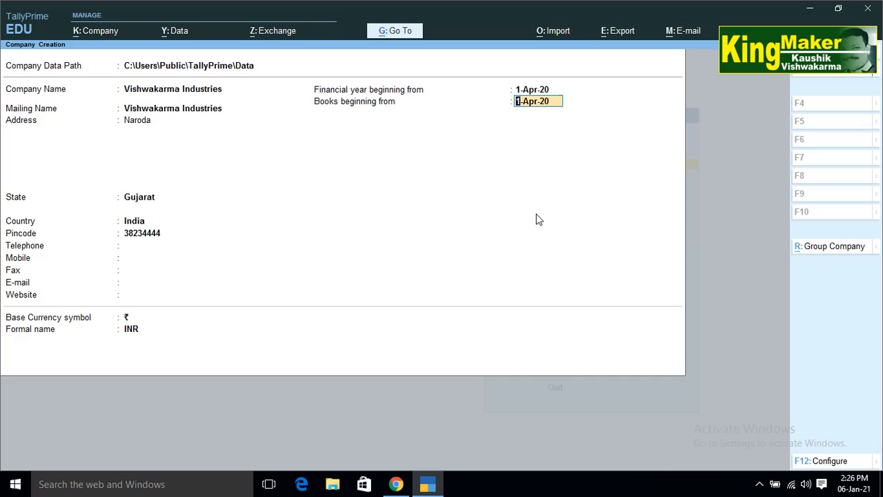
key(Return)
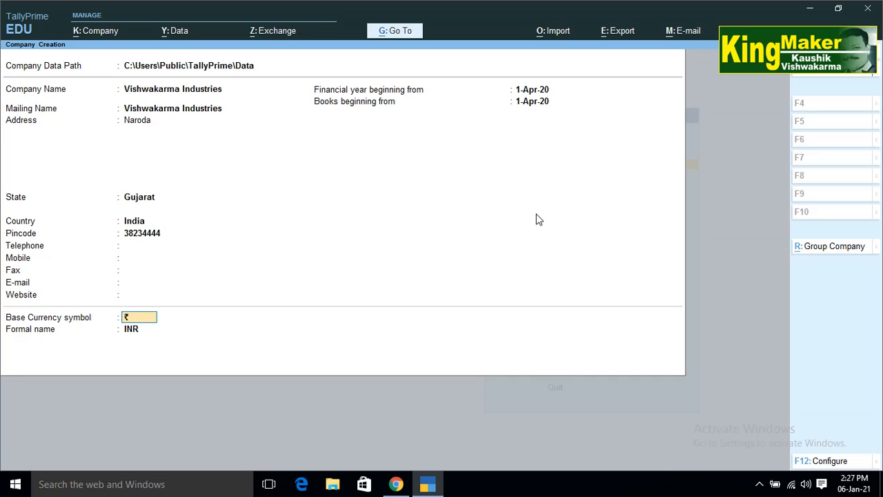
key(Return)
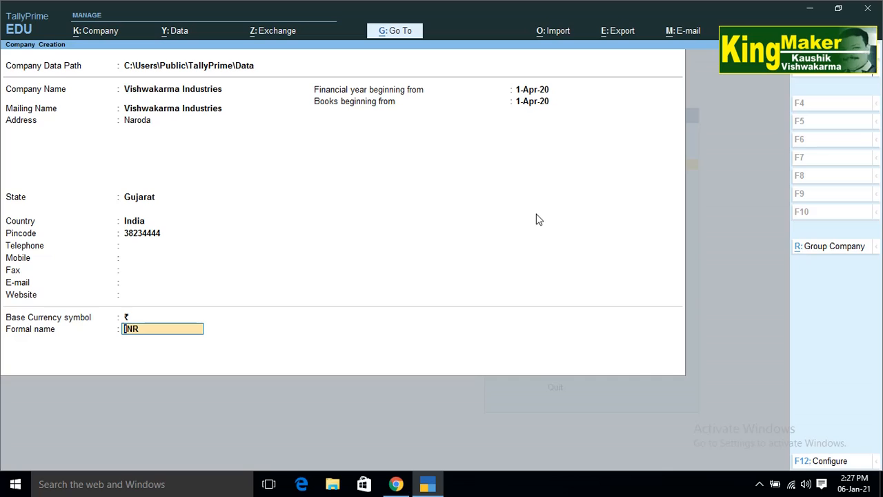
key(Return)
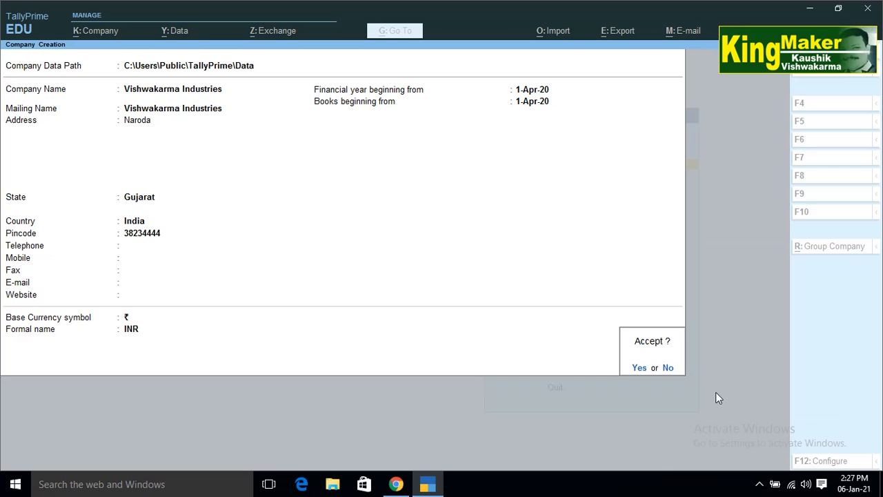
key(y)
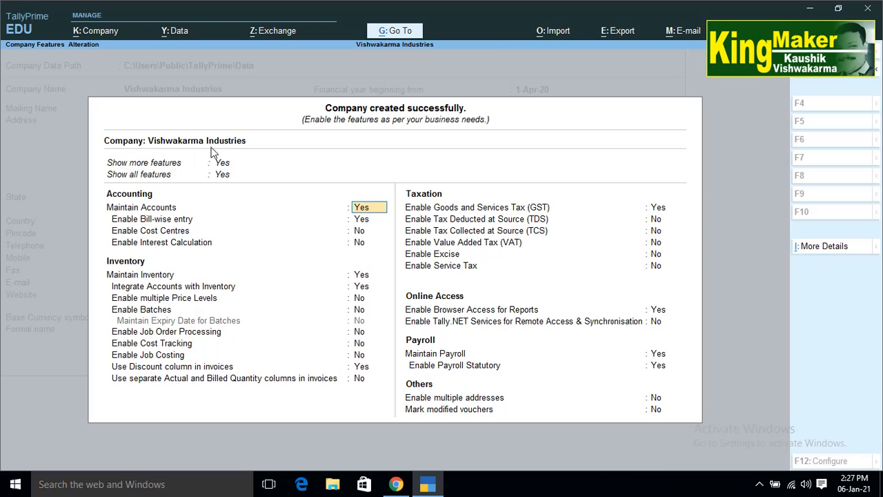
Switch Show more features to No and back to Yes in the company features.
click(176, 173)
key(BackSpace)
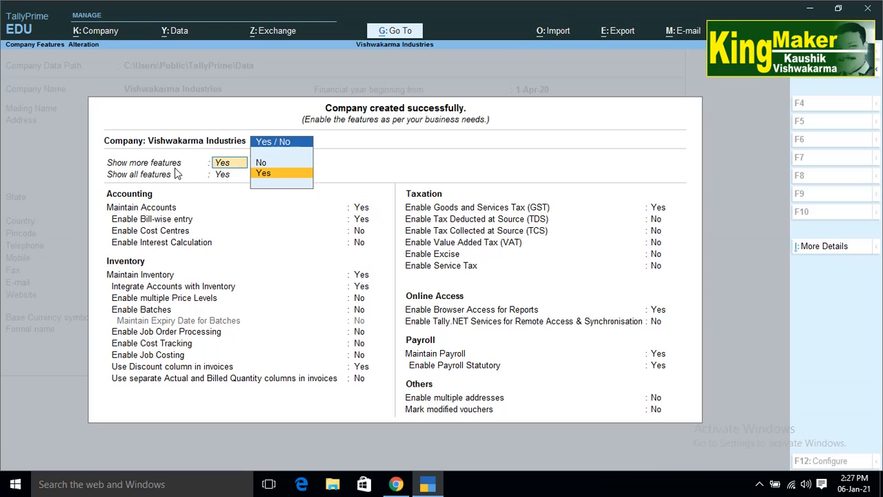
text(n)
key(Return)
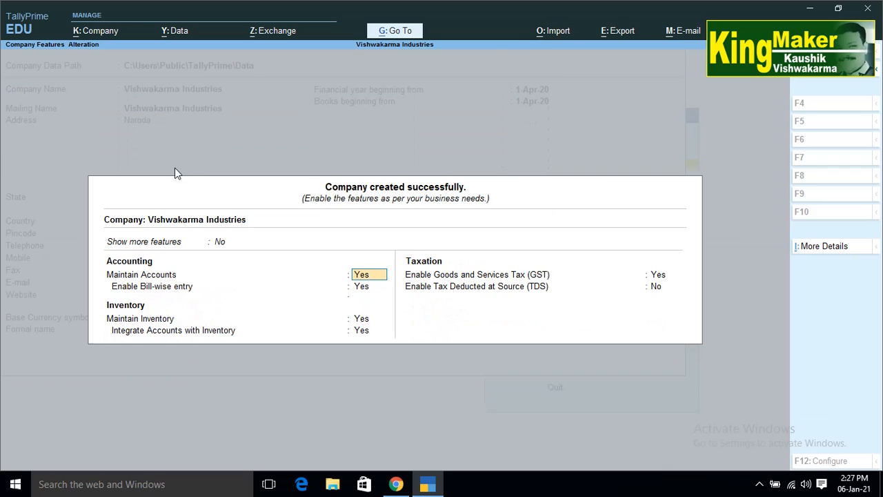
key(BackSpace)
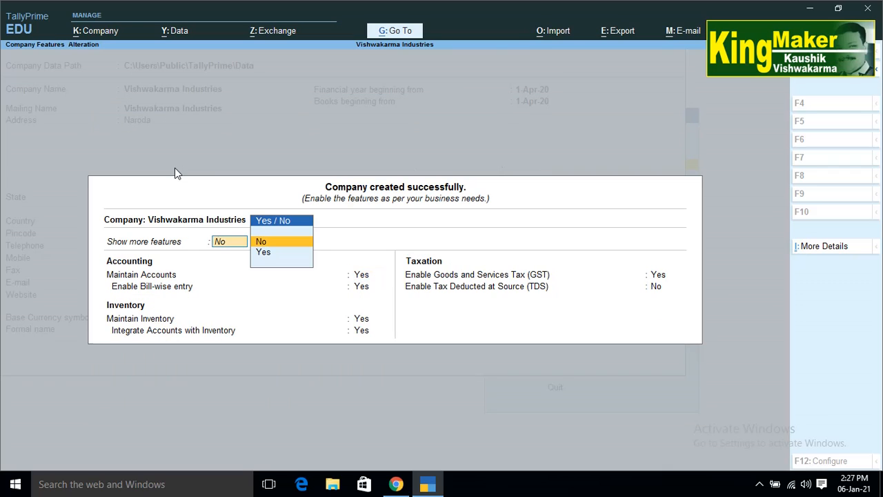
key(Down)
key(Return)
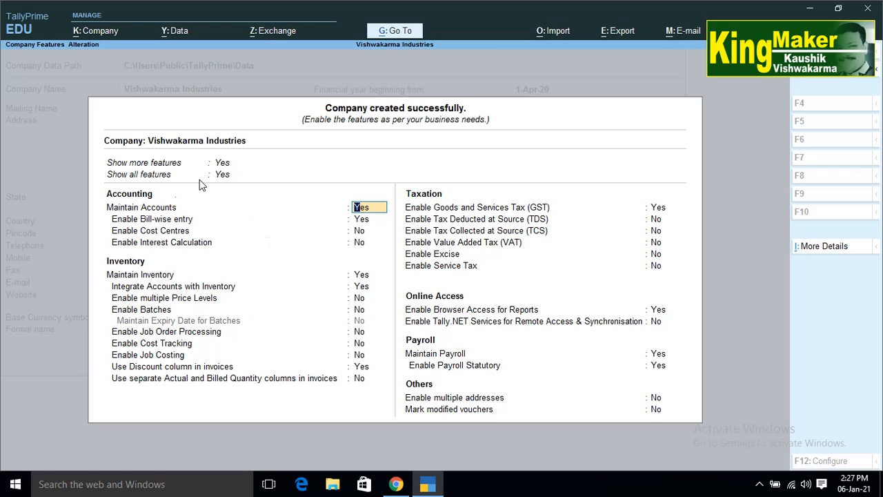
Set Show all features to No and Show more features to No for the company.
key(Up)
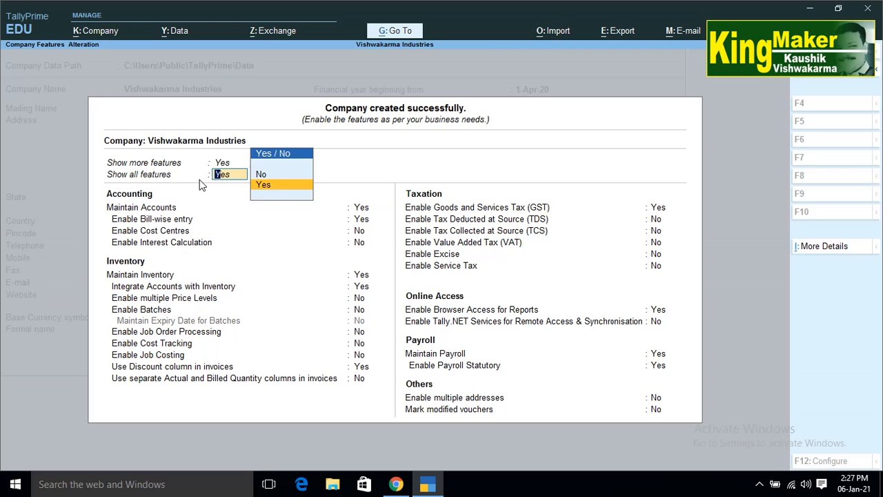
key(Down)
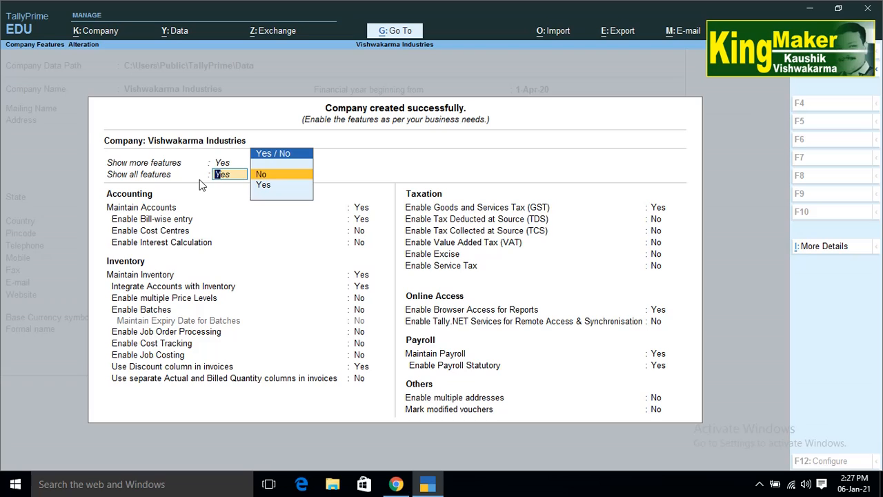
key(Return)
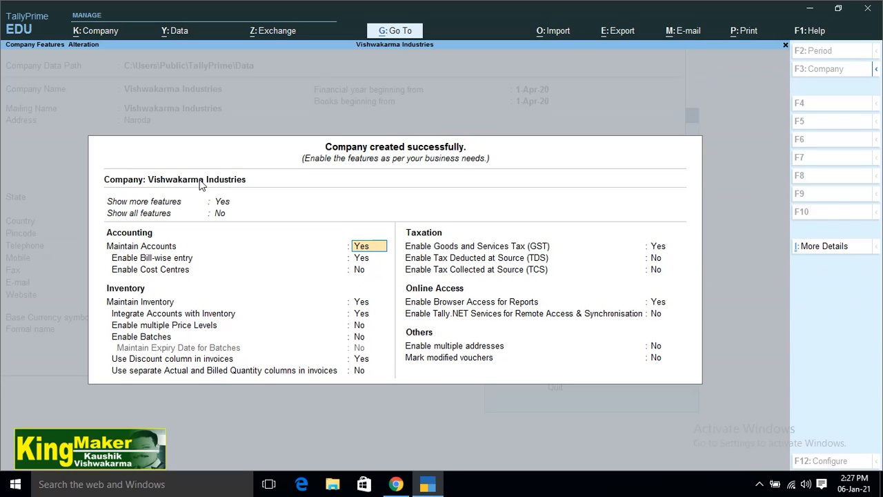
key(Up)
key(Up)
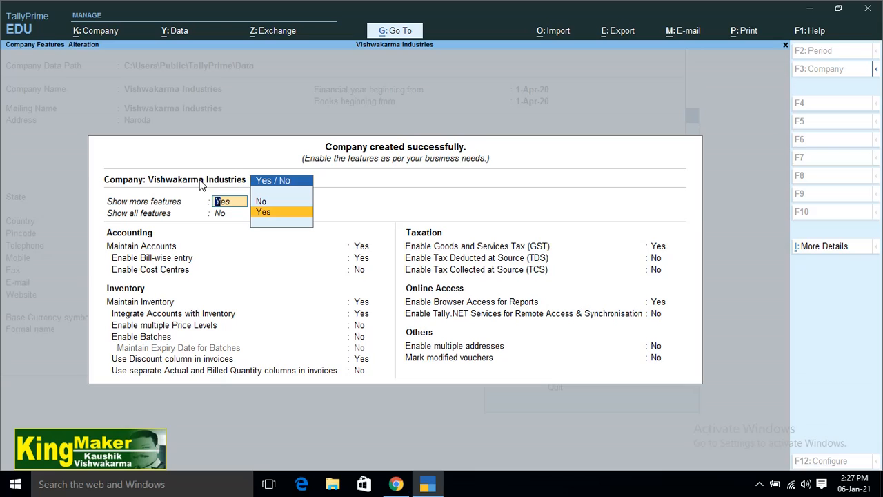
key(Up)
key(Return)
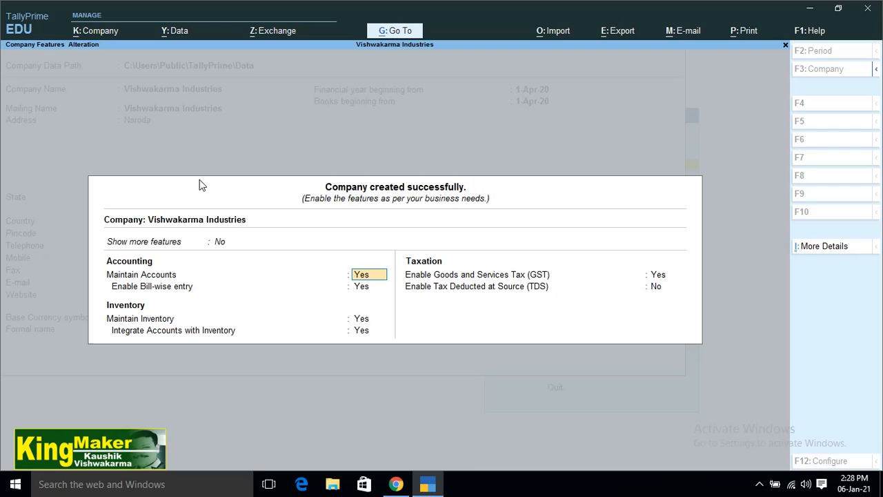
Keep the accounting and inventory features at Yes, and keep GST enabled to open its details.
key(Return)
key(Return)
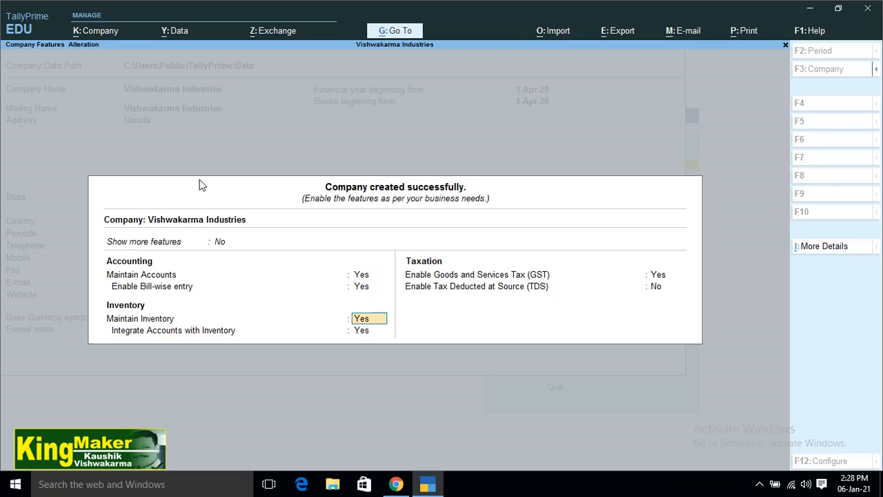
key(Return)
key(Return)
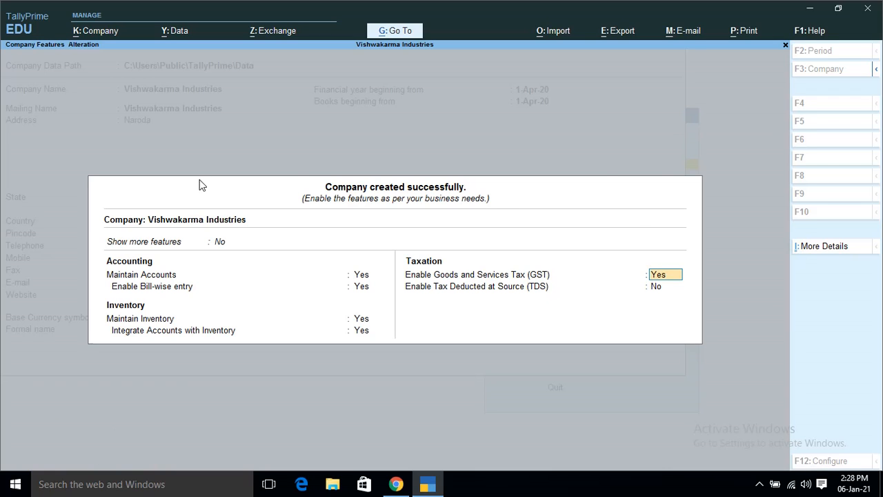
key(Return)
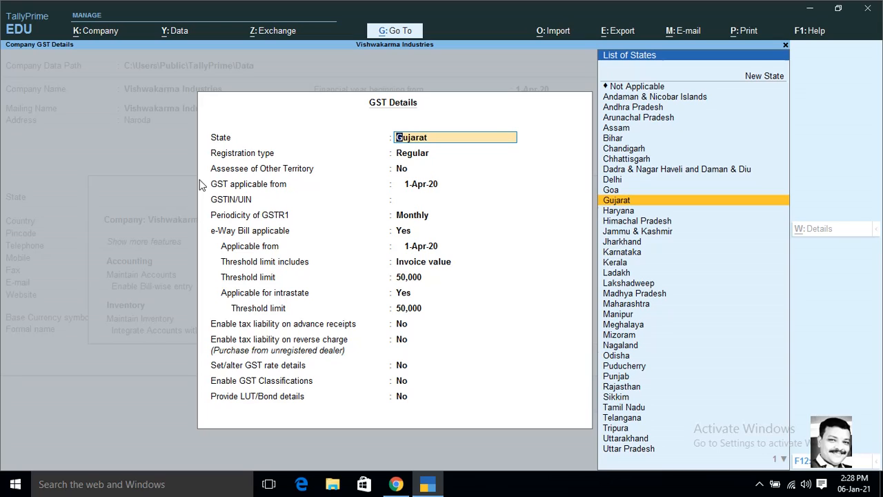
Keep Gujarat, Regular registration, Assessee of Other Territory at No, GST from 1-Apr-20 and Monthly GSTR1 periodicity, leaving GSTIN/UIN blank.
key(Return)
key(Return)
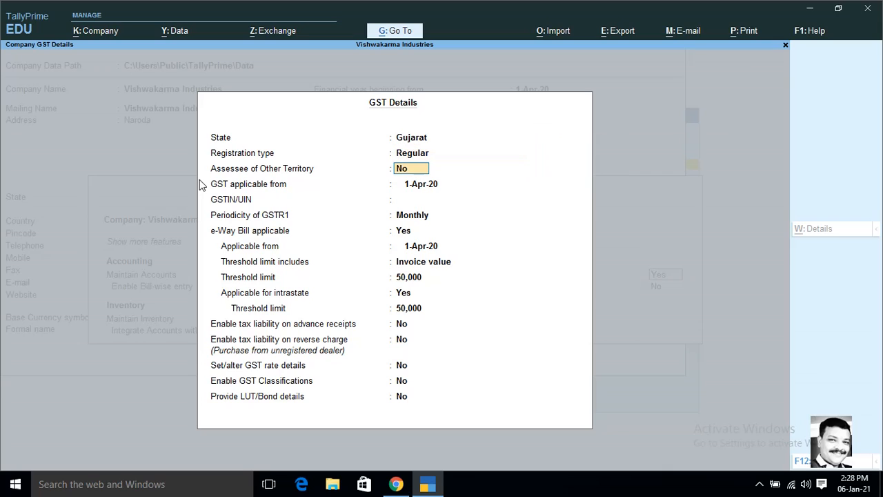
key(Return)
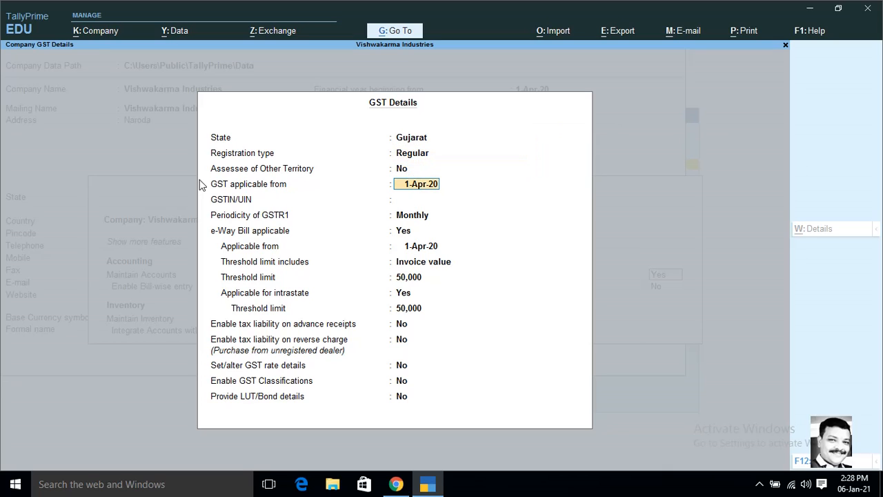
key(Return)
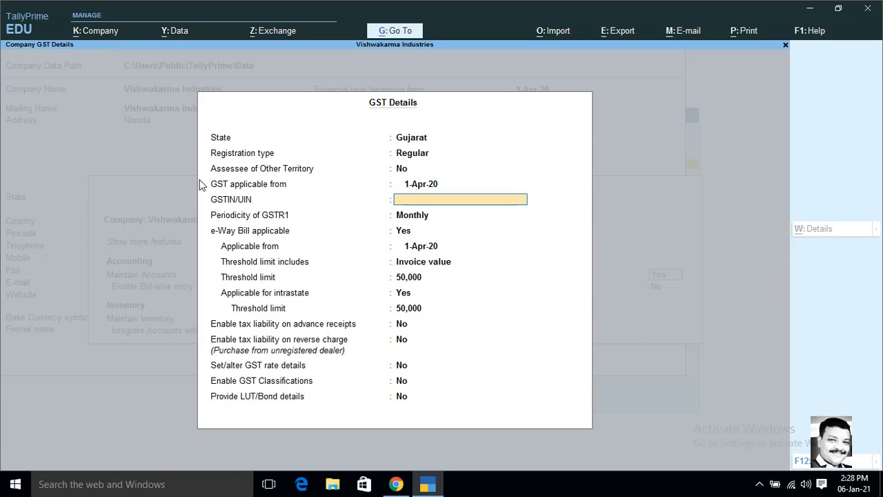
key(Return)
key(Return)
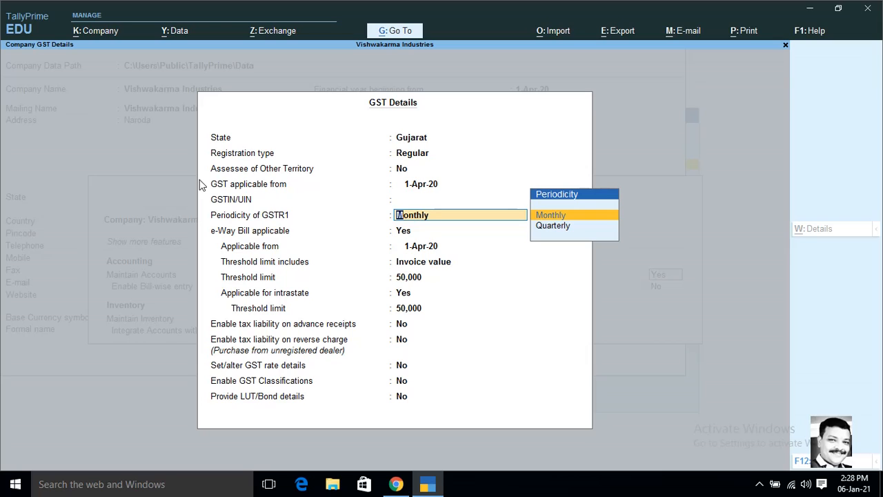
key(BackSpace)
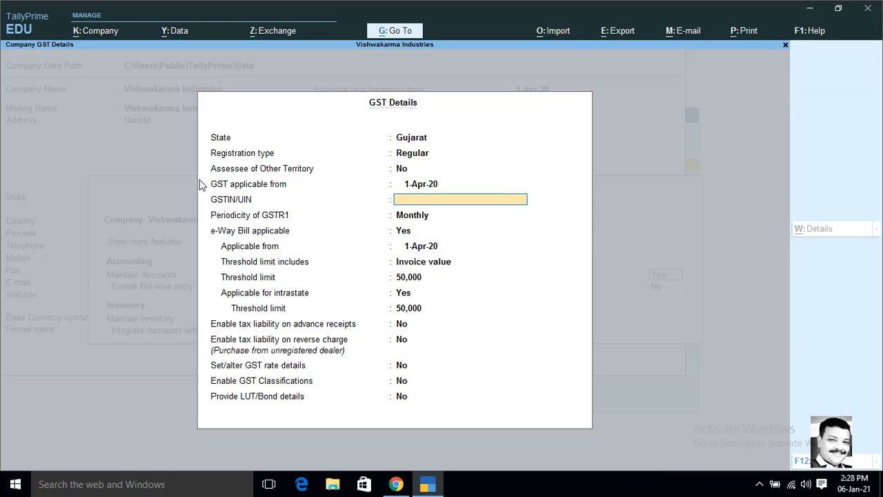
key(Return)
key(Return)
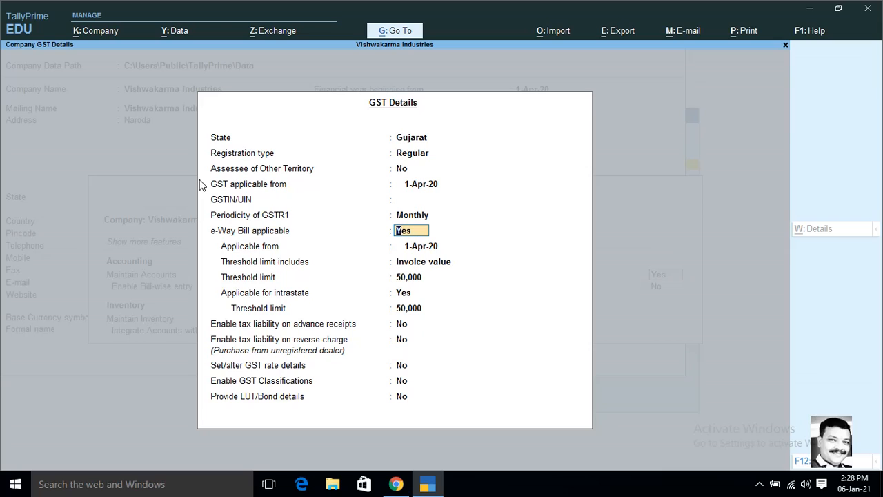
Keep e-Way Bill applicable from 1-Apr-20 on invoice value, with a 50,000 threshold limit, including intrastate at 50,000.
key(Return)
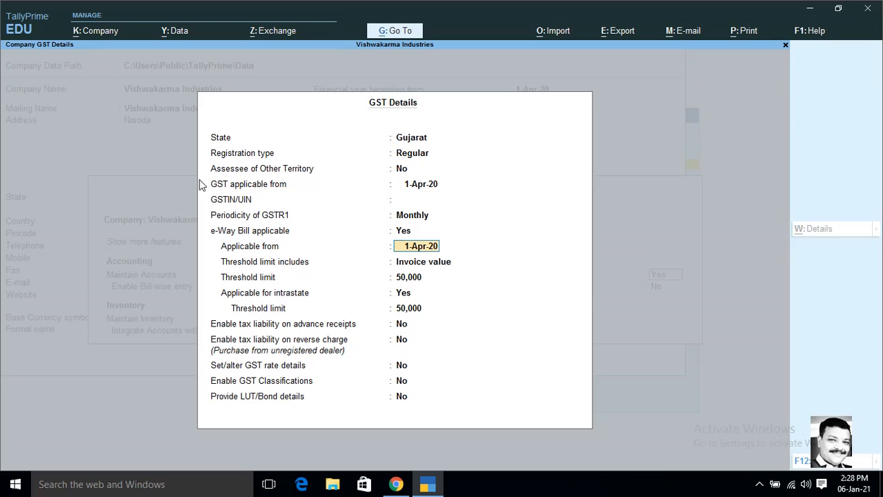
key(Return)
key(Return)
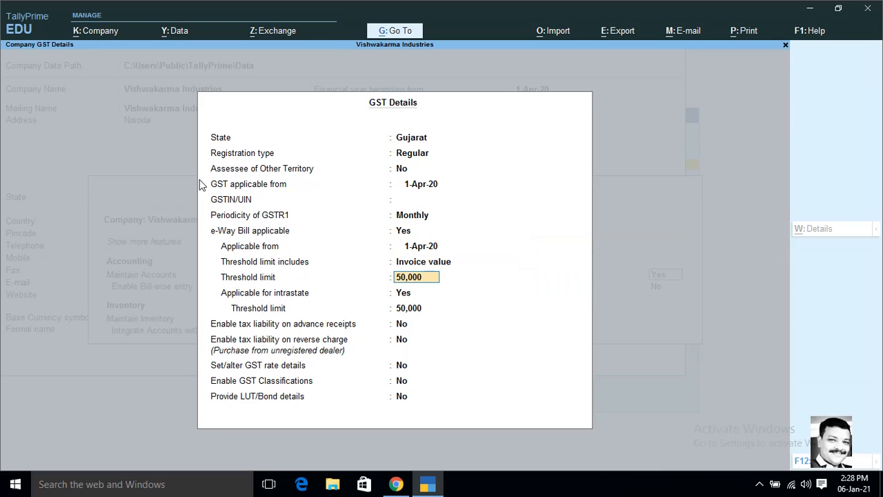
key(Return)
key(Return)
key(Return)
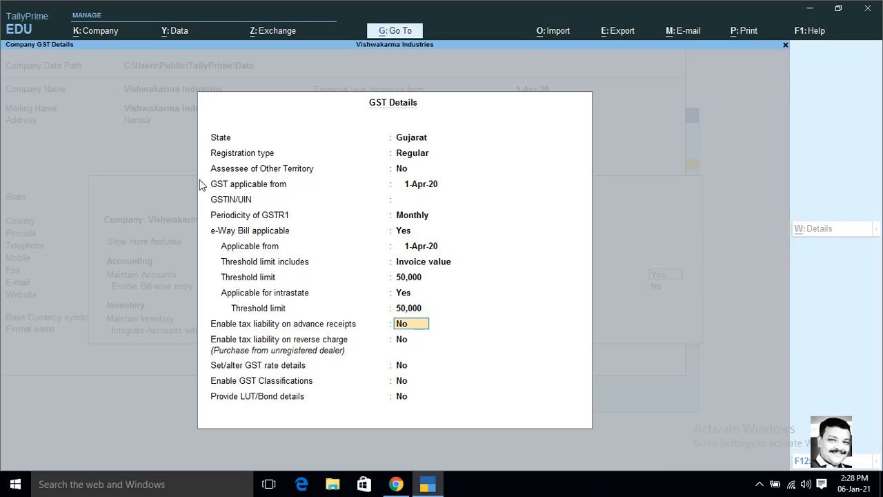
Keep tax liability on advance receipts and reverse charge at No, and set Set/alter GST rate details to Yes.
key(Return)
key(Return)
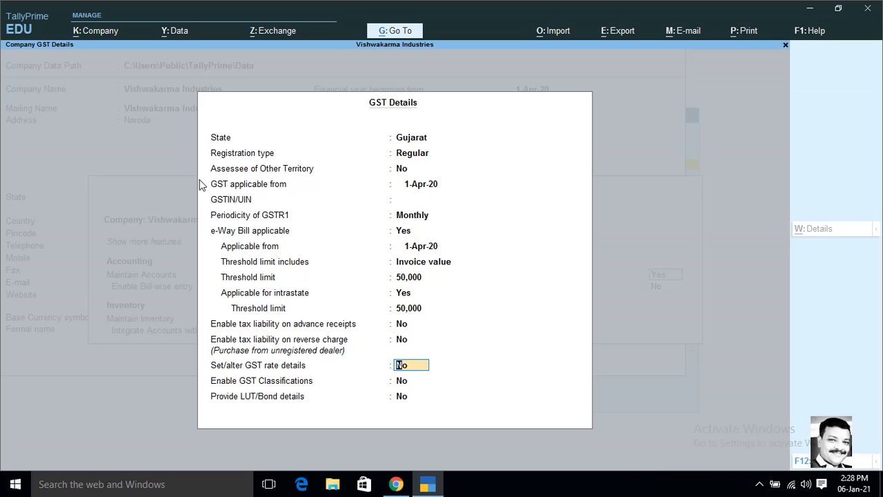
text(y)
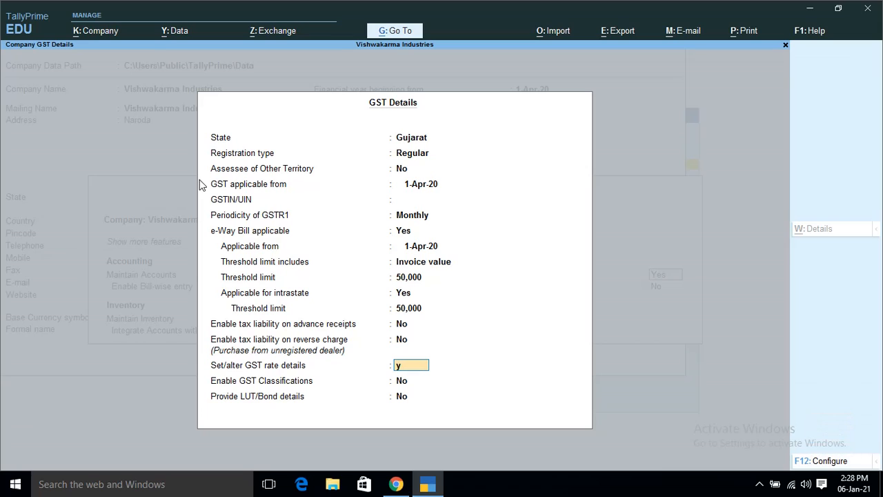
key(Return)
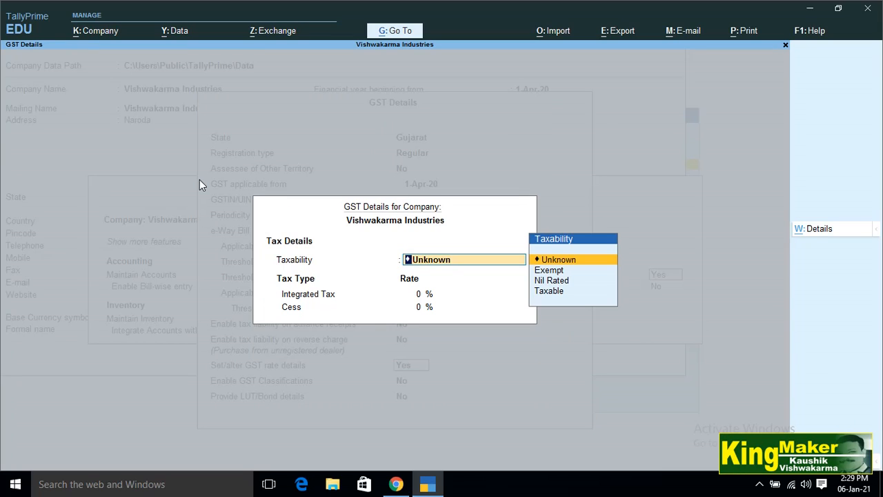
Set the company's taxability to Taxable with an Integrated Tax rate of 18% and Cess at 0%.
key(Down)
key(Down)
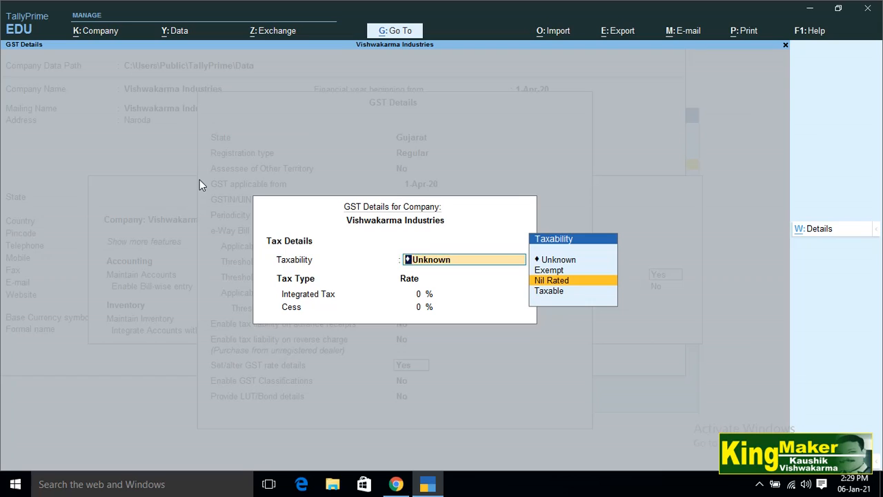
key(Down)
key(Up)
key(Up)
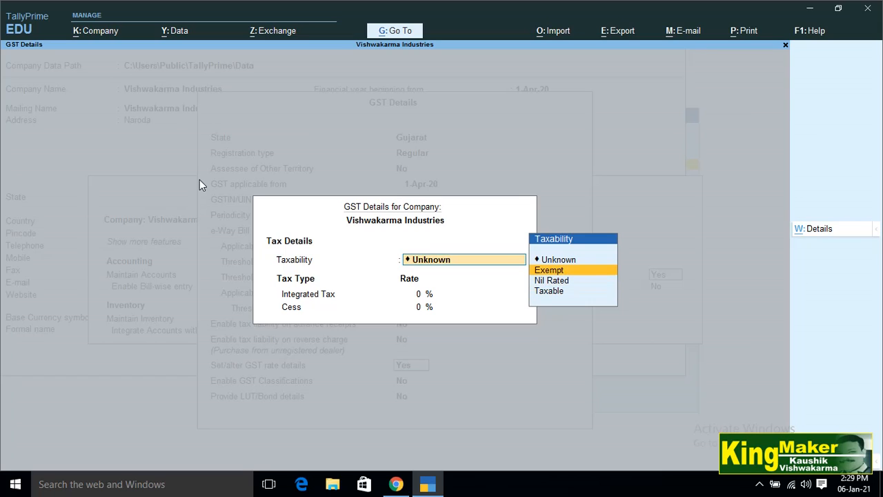
key(Down)
key(Down)
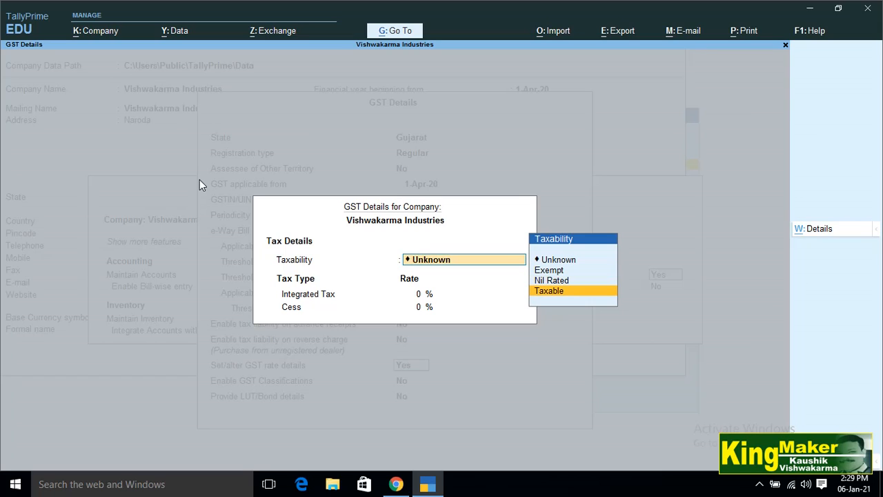
key(Return)
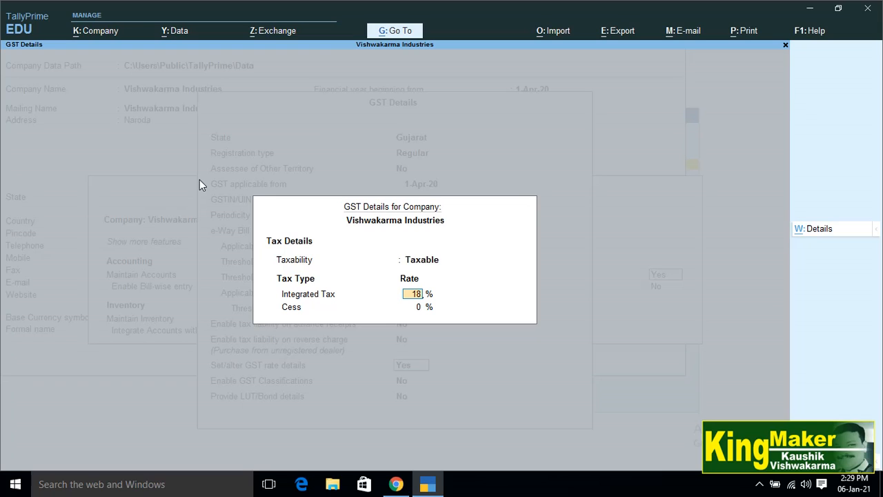
key(Return)
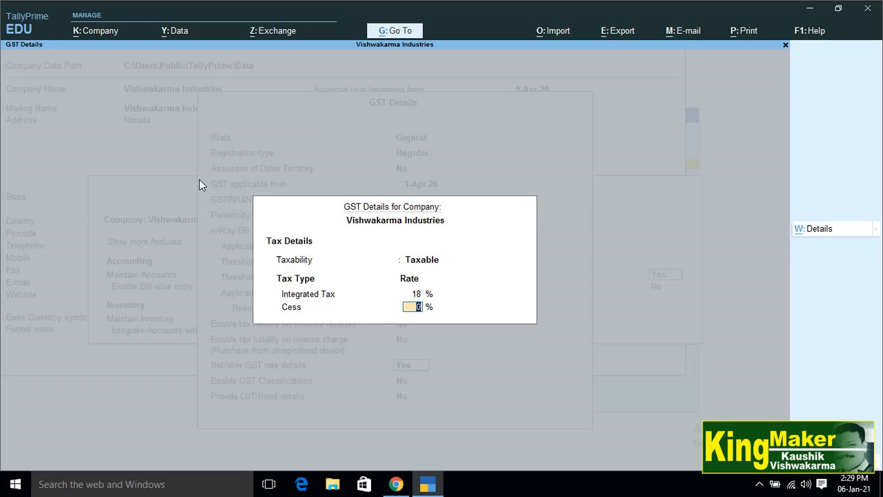
key(Return)
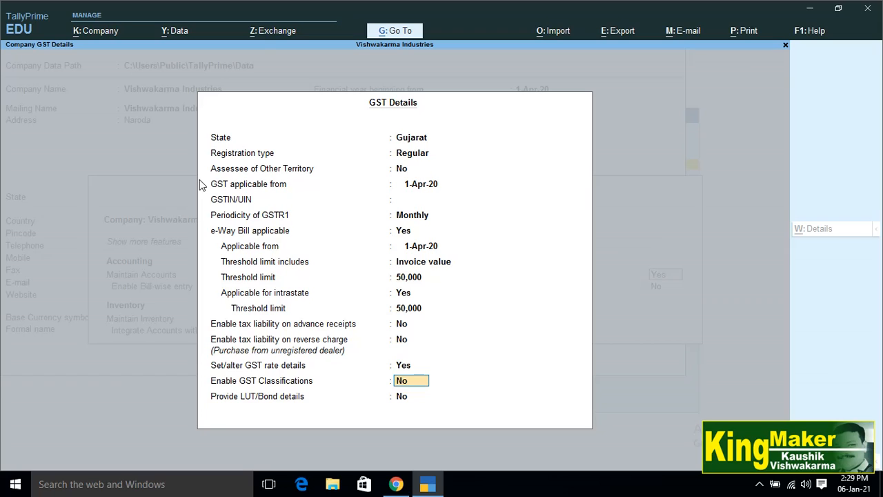
Accept the GST details with GST Classifications and LUT/Bond at No, and accept the company features with TDS at No.
key(Return)
key(Return)
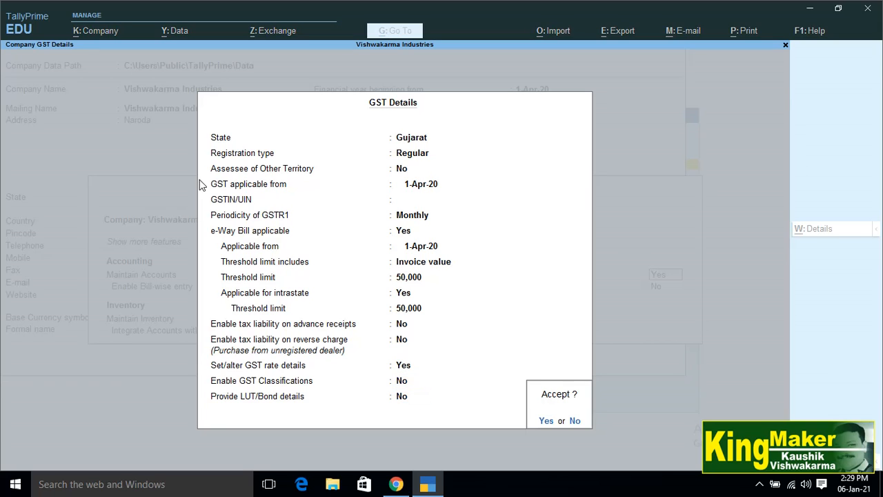
key(Return)
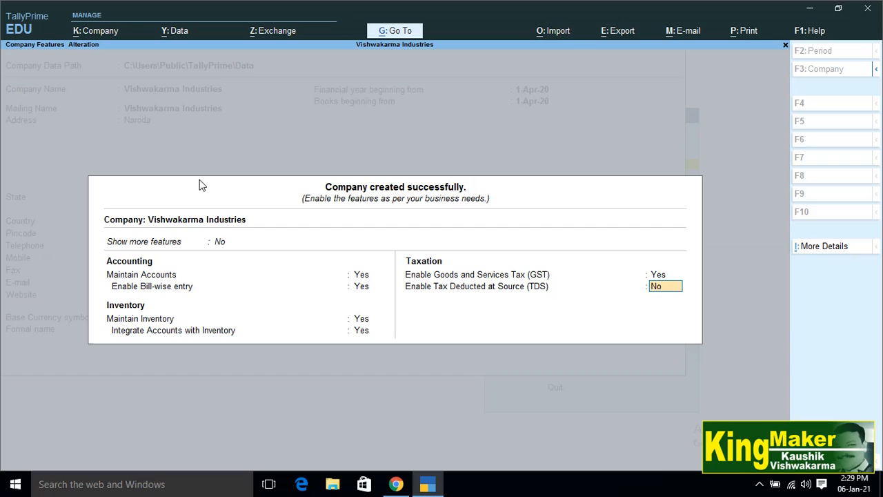
key(Return)
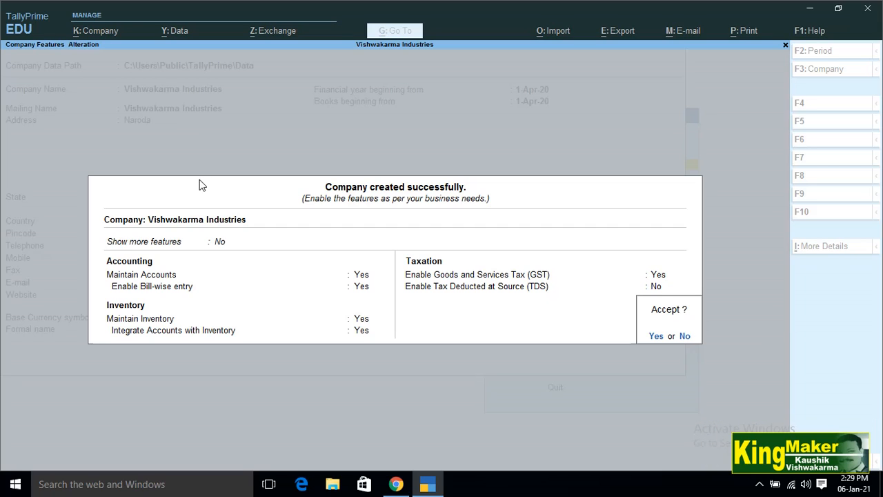
key(Return)
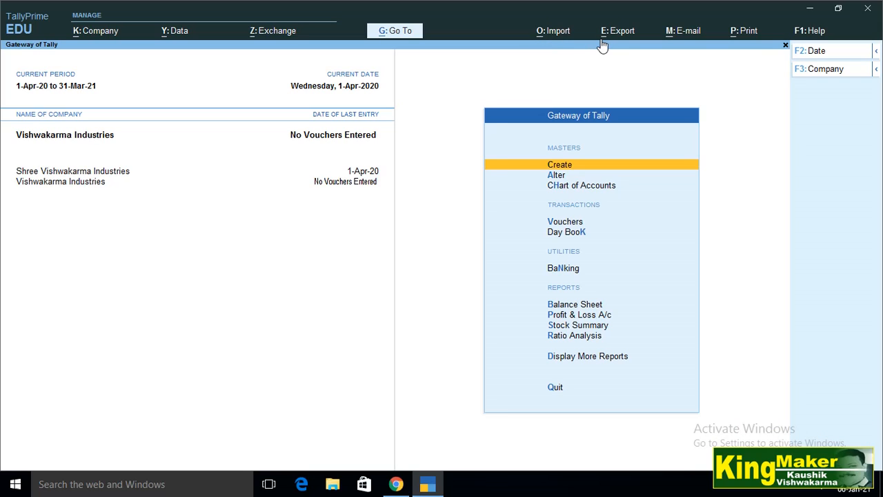
View the Day Book report through Go To and return to the Gateway of Tally.
key(alt)
key(alt)
key(alt+g)
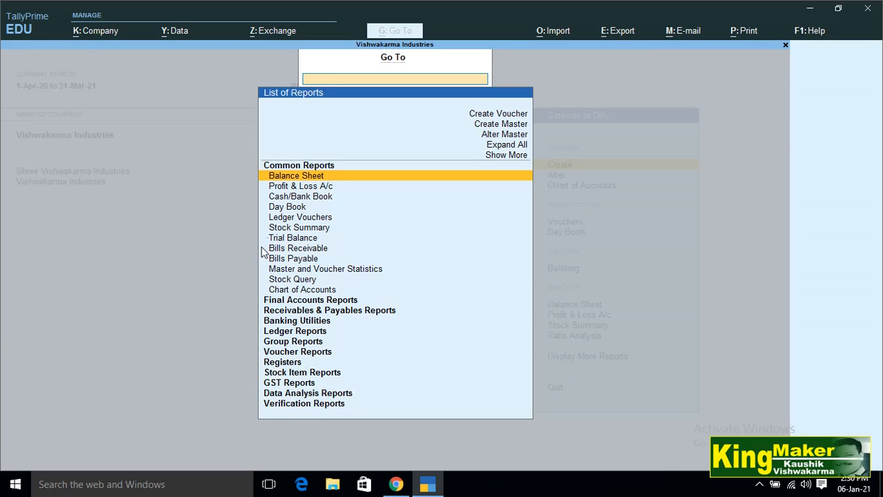
click(281, 209)
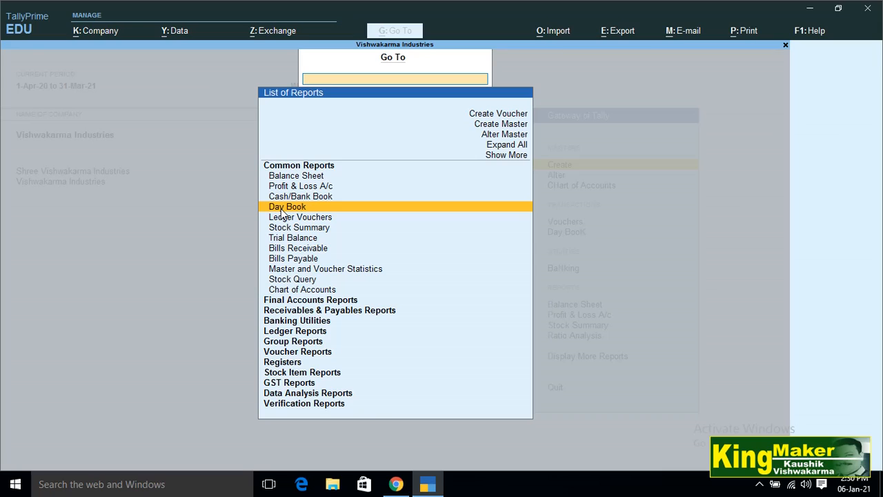
click(281, 211)
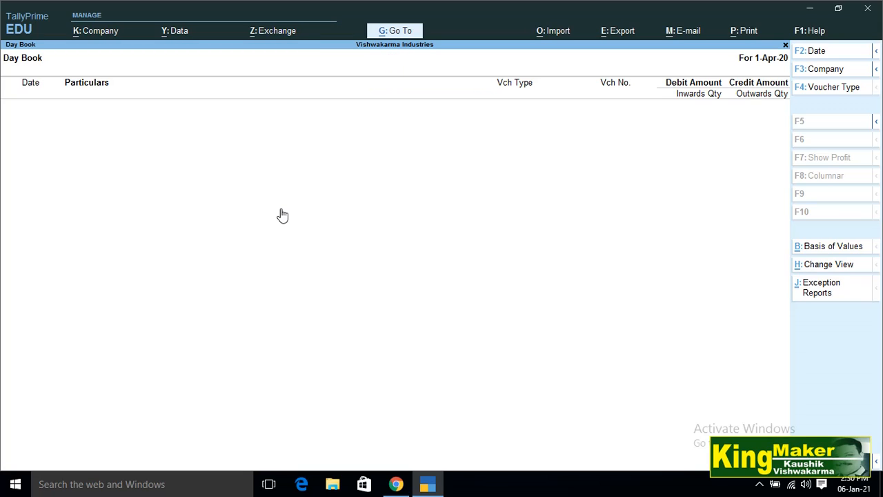
key(Escape)
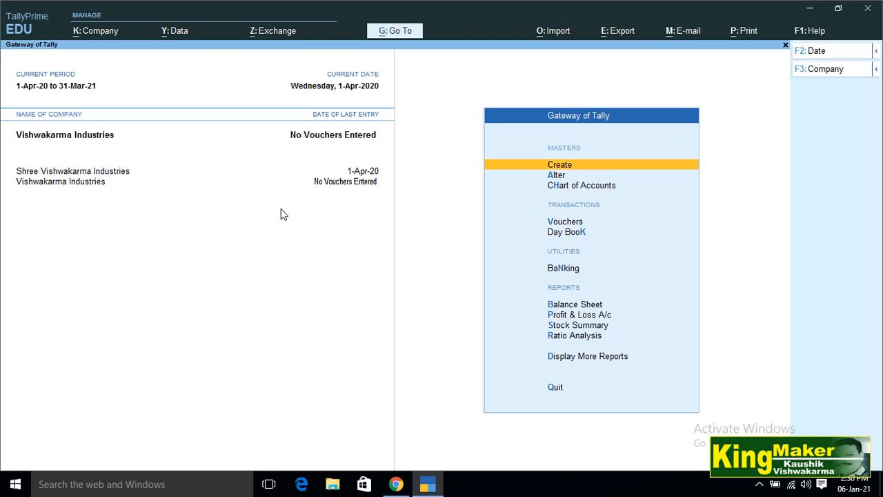
Look through the common reports offered in the Go To list of reports, and close the list.
key(alt+g)
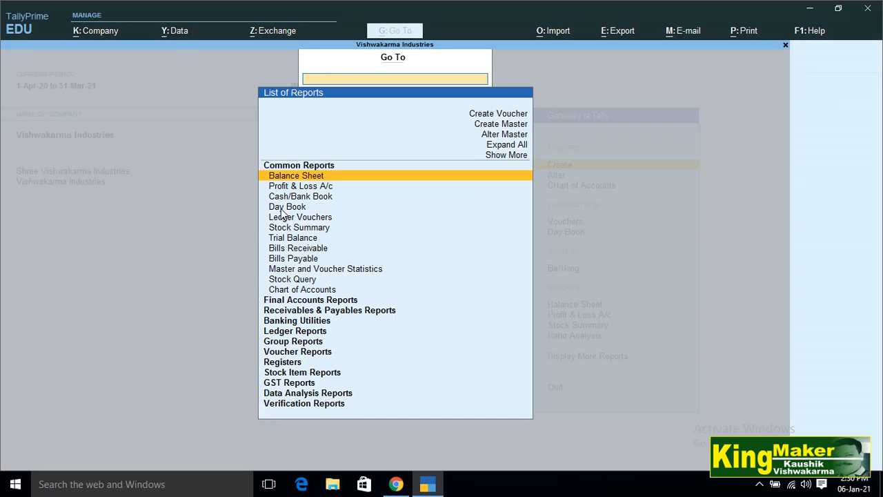
key(Down)
key(Down)
key(Down)
key(Down)
key(Down)
key(Down)
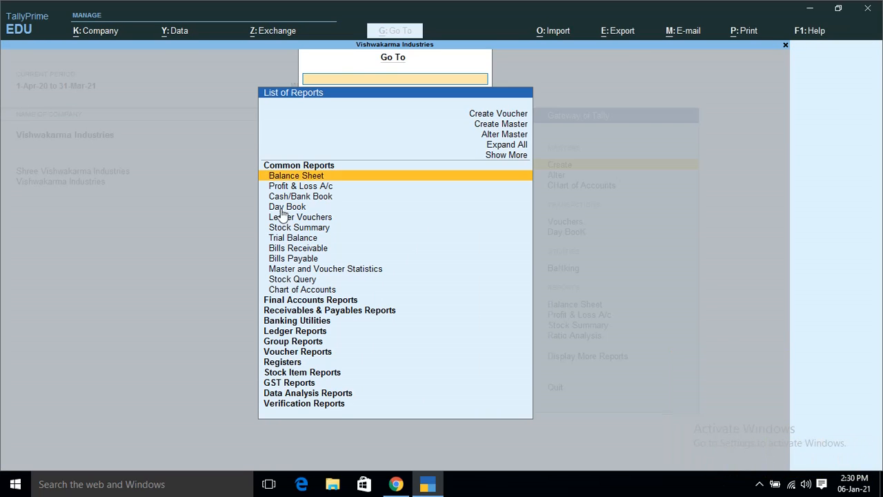
key(Down)
key(Down)
key(Down)
key(Down)
key(Down)
key(Down)
key(Down)
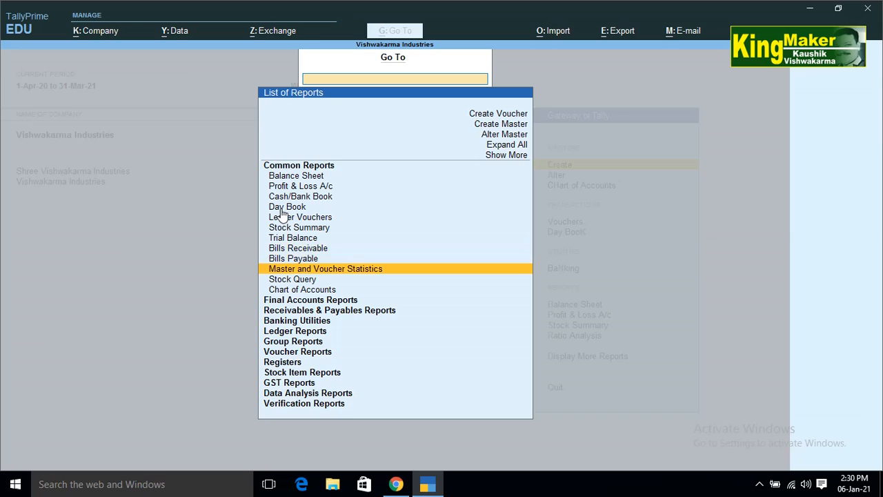
key(Escape)
key(Down)
key(Down)
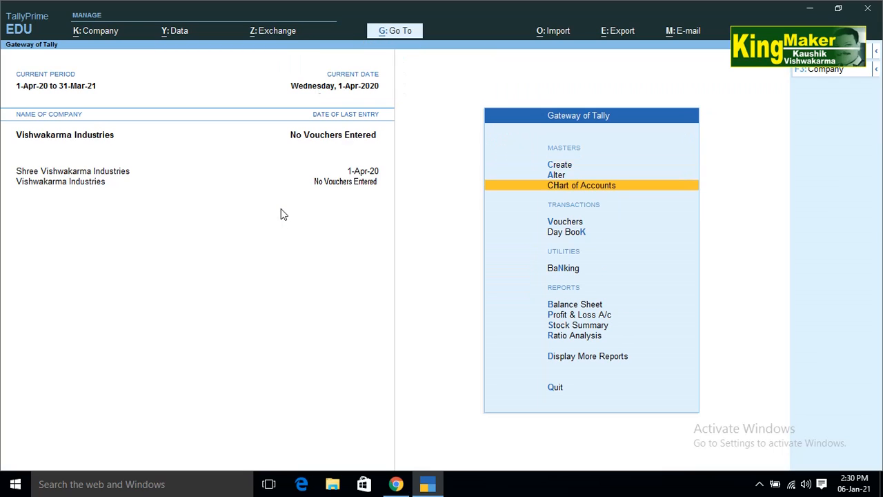
key(Up)
key(Down)
key(Down)
key(Up)
key(Up)
key(Up)
key(Up)
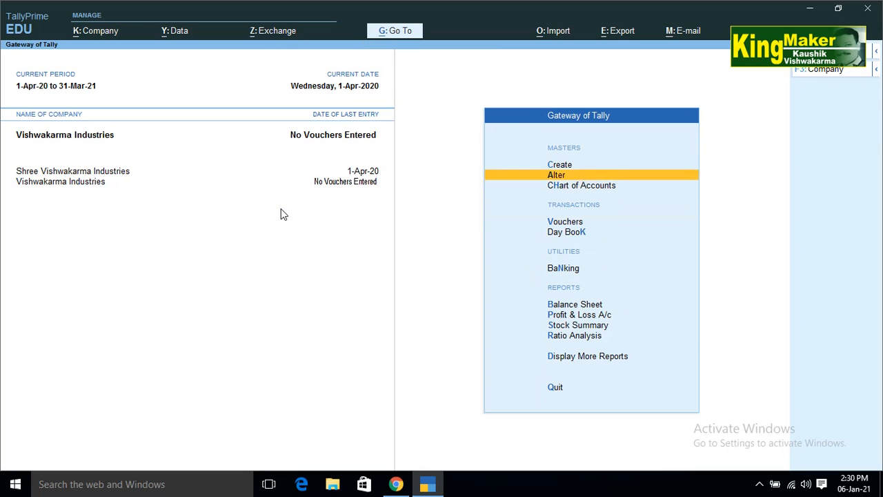
key(Up)
key(Up)
key(Up)
key(Up)
key(Up)
key(Up)
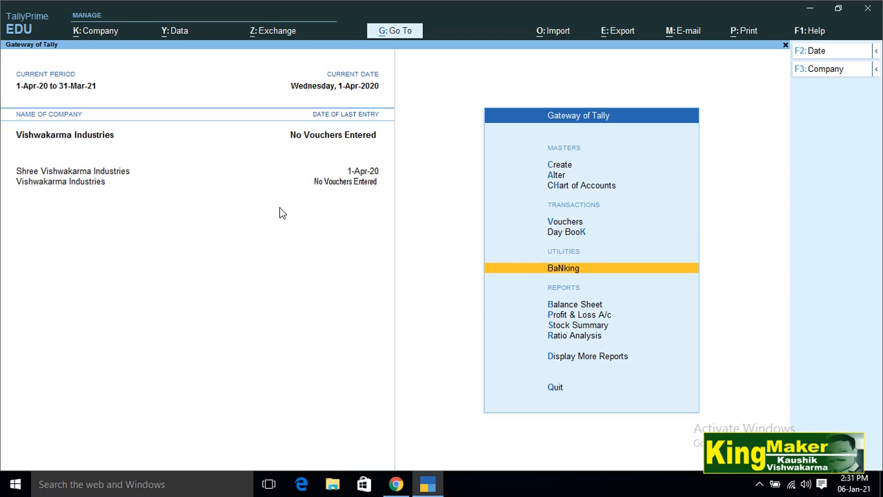
click(819, 53)
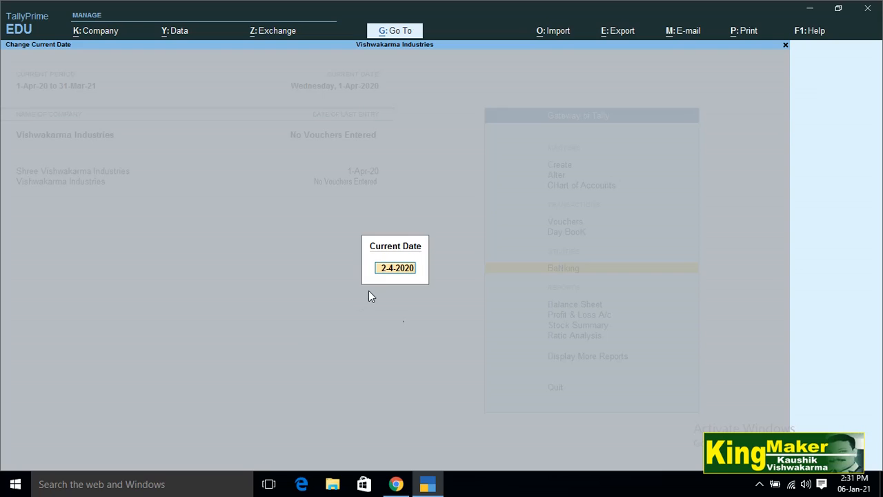
key(BackSpace)
key(Escape)
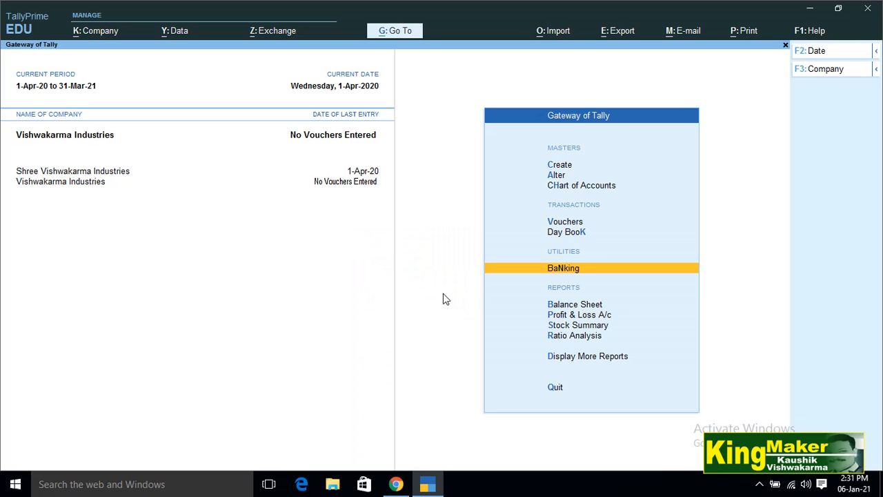
View the current period's From and To dates in Change Period, and return to the Gateway of Tally without changing them.
click(876, 54)
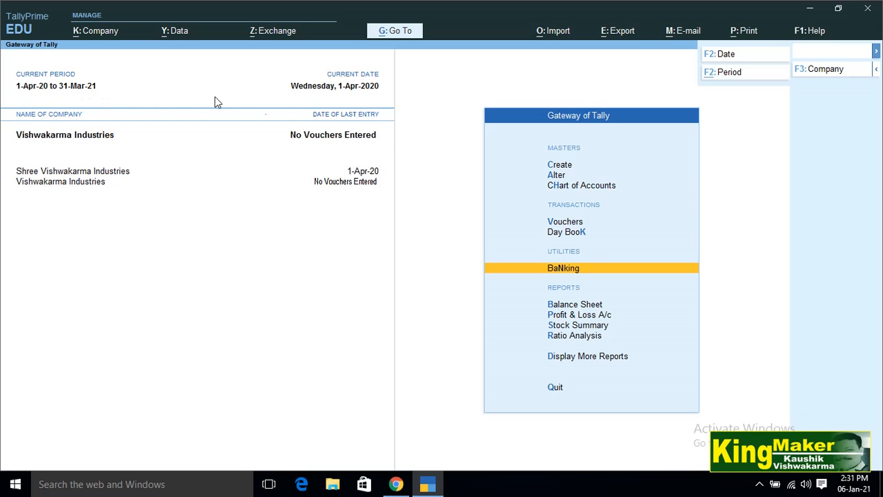
click(723, 73)
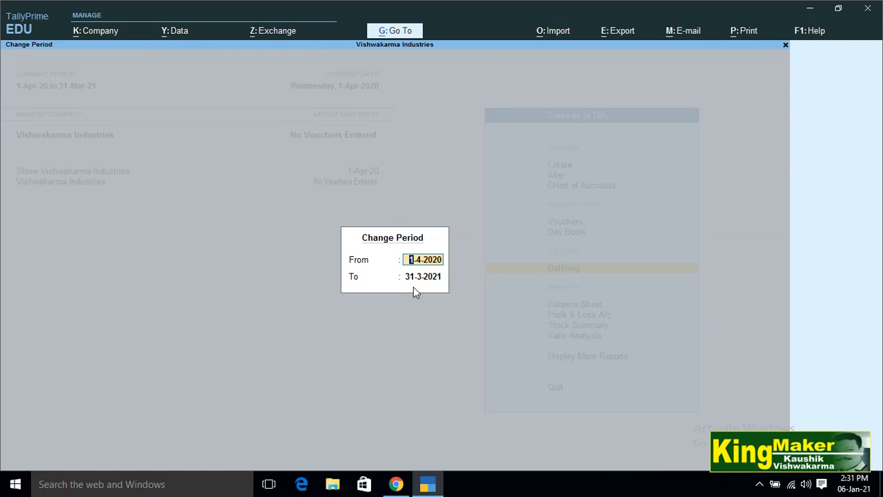
key(BackSpace)
key(Escape)
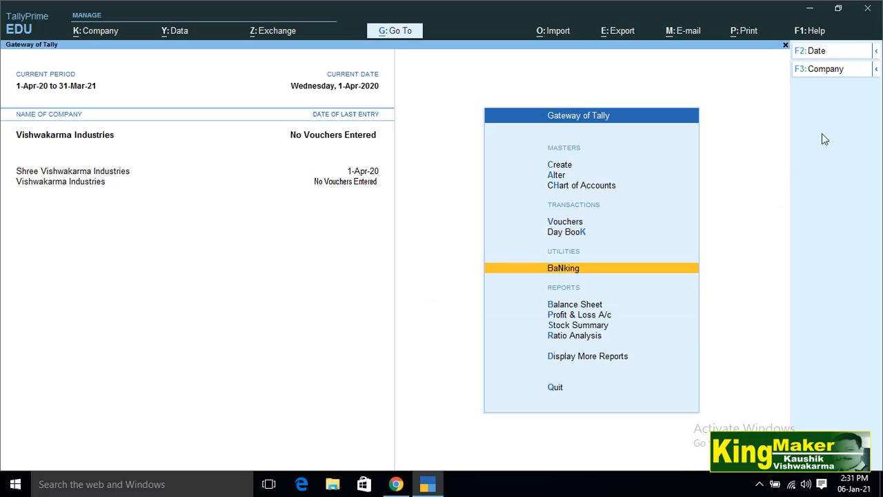
Shut the company Shree Vishwakarma Industries, leaving Vishwakarma Industries loaded.
click(876, 75)
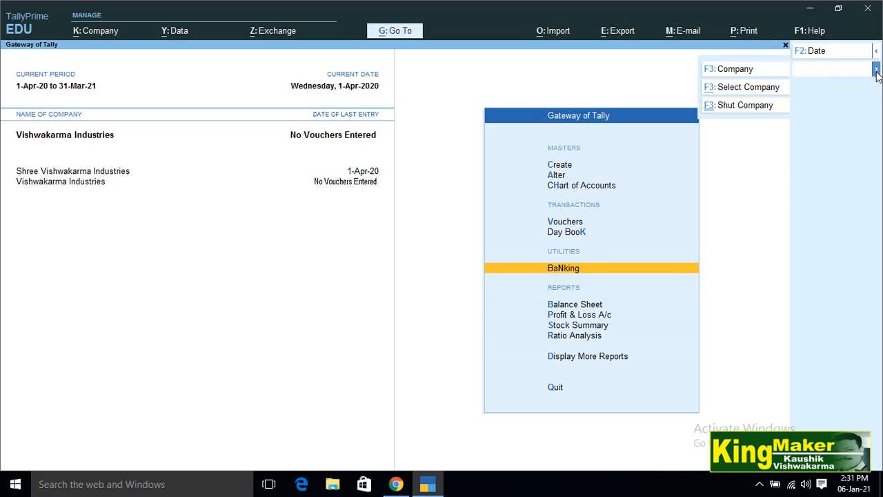
click(730, 106)
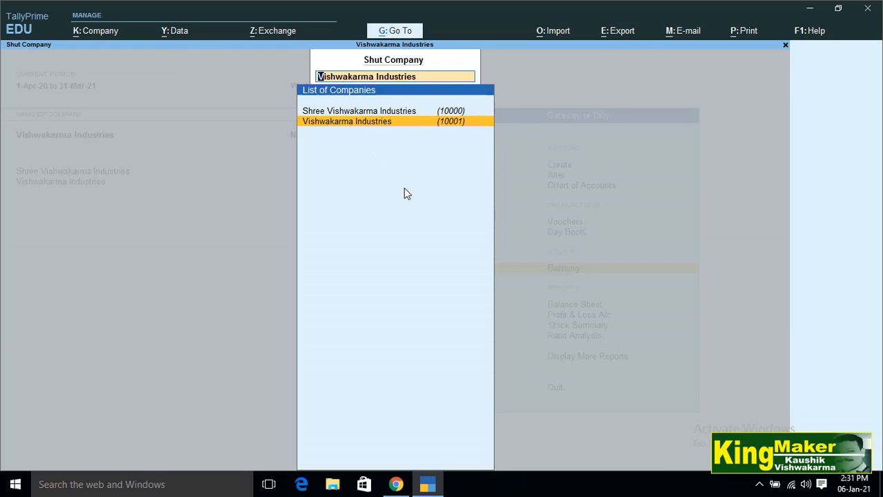
key(Up)
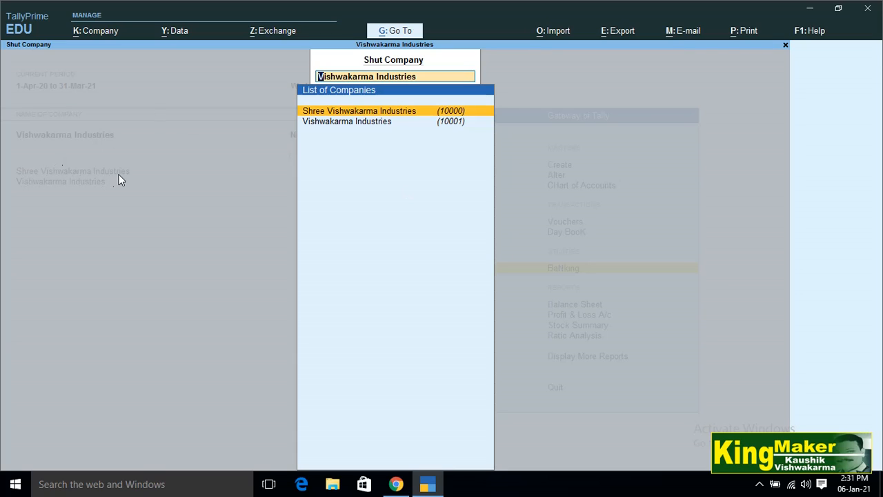
key(Return)
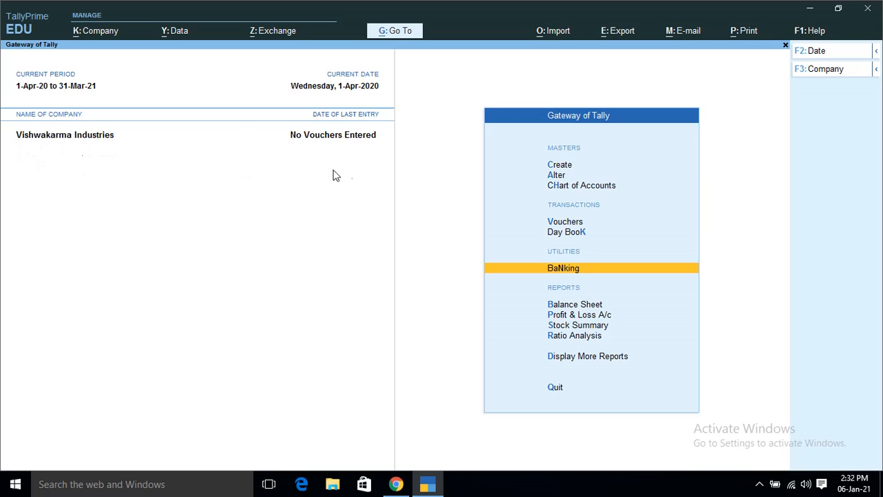
Shut the remaining open company, Vishwakarma Industries.
click(876, 69)
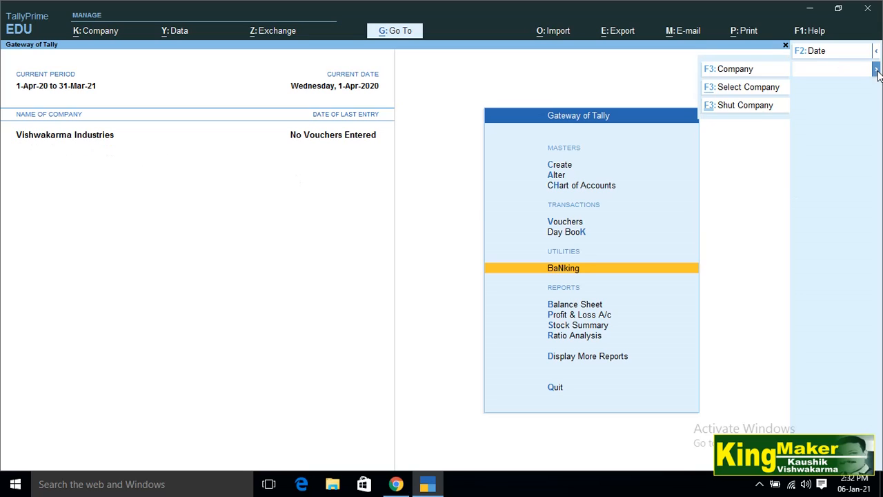
click(739, 105)
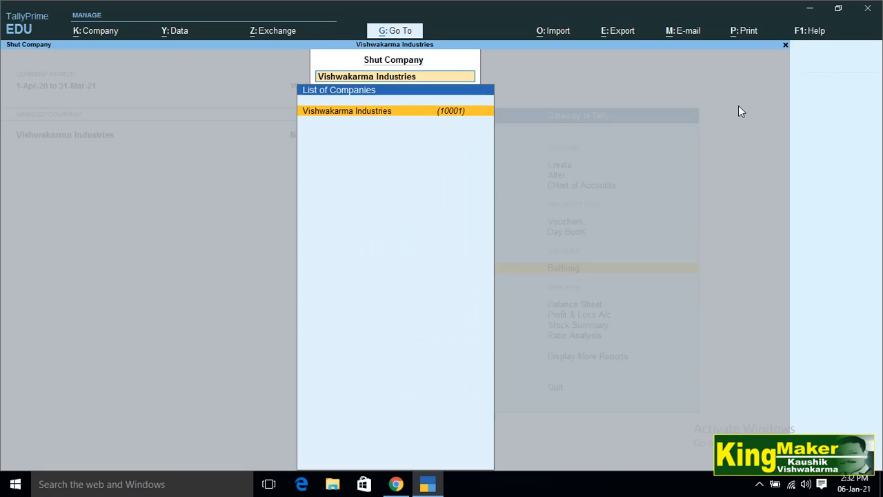
key(Return)
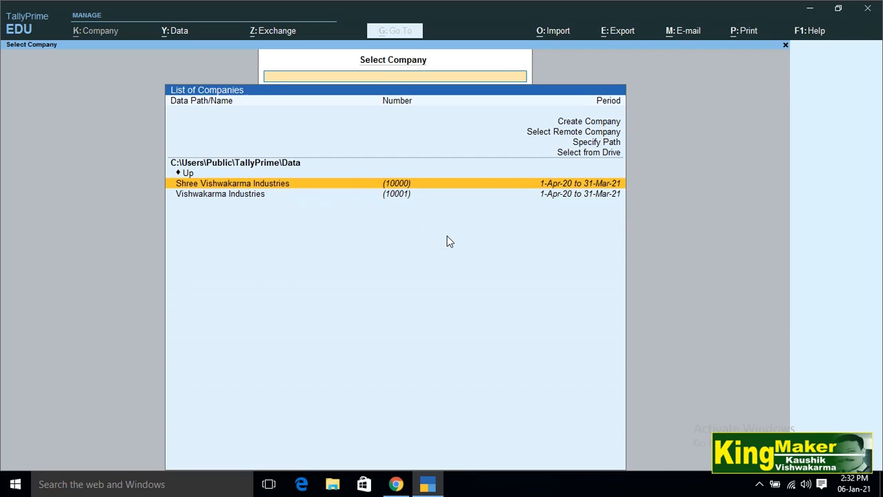
Look through the Select Company options from Create Company to Select from Drive.
key(Up)
key(Up)
key(Up)
key(Up)
key(Up)
key(Up)
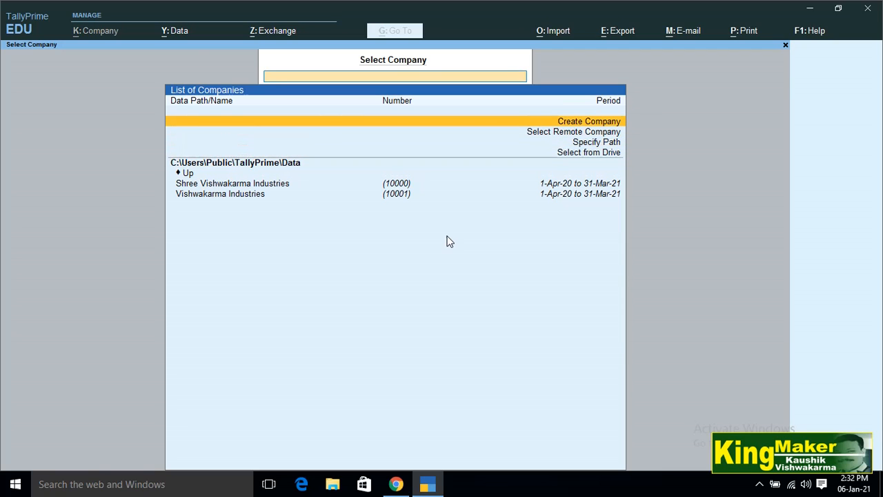
key(Down)
key(Up)
key(Down)
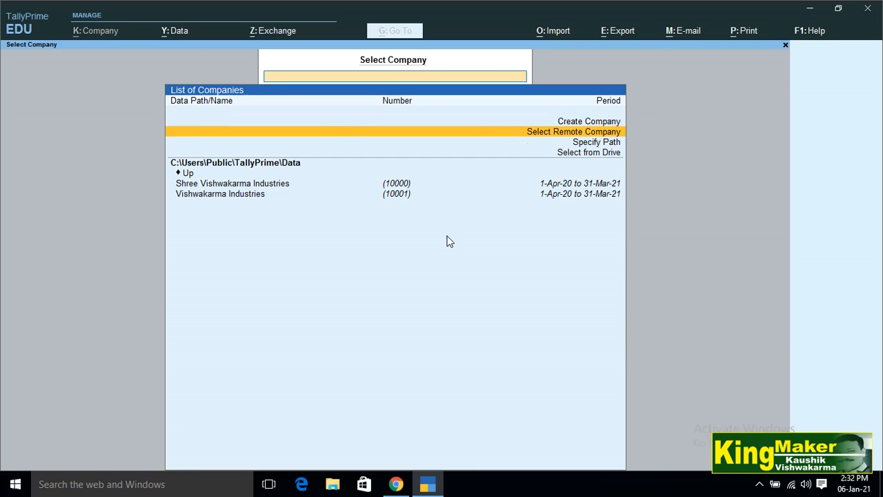
key(Down)
key(Down)
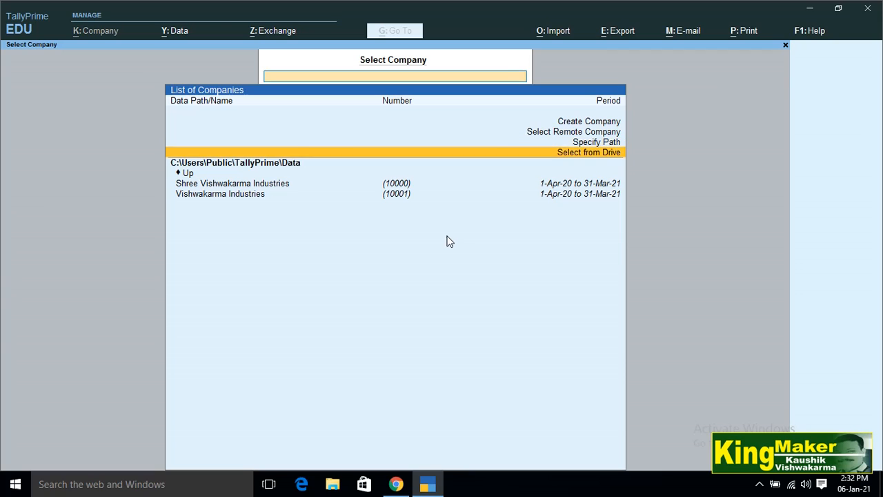
Load the company Vishwakarma Industries from the List of Companies.
key(Down)
key(Down)
key(Down)
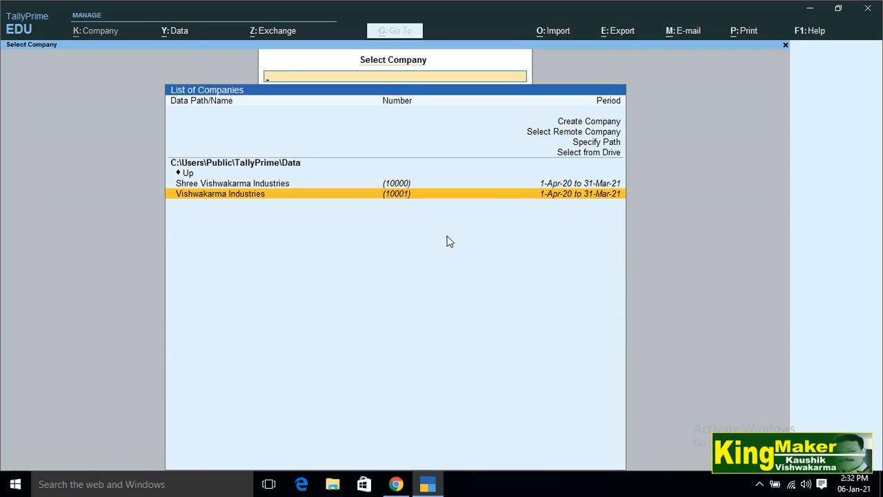
key(Return)
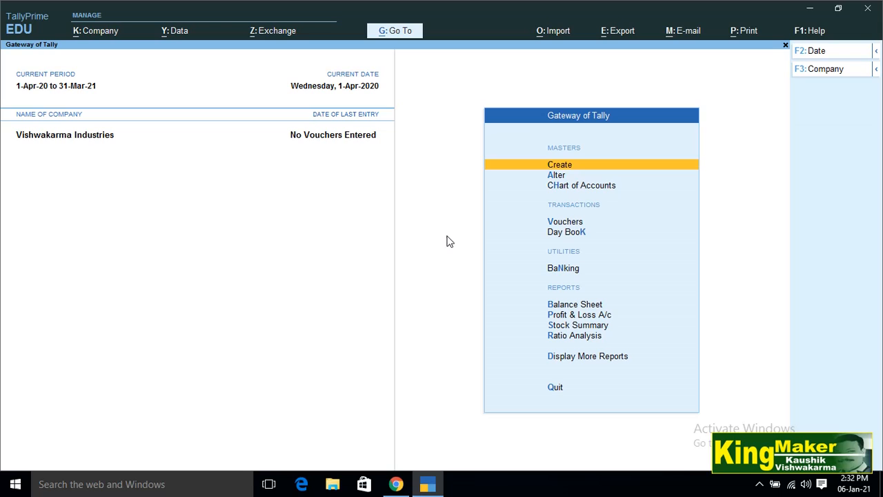